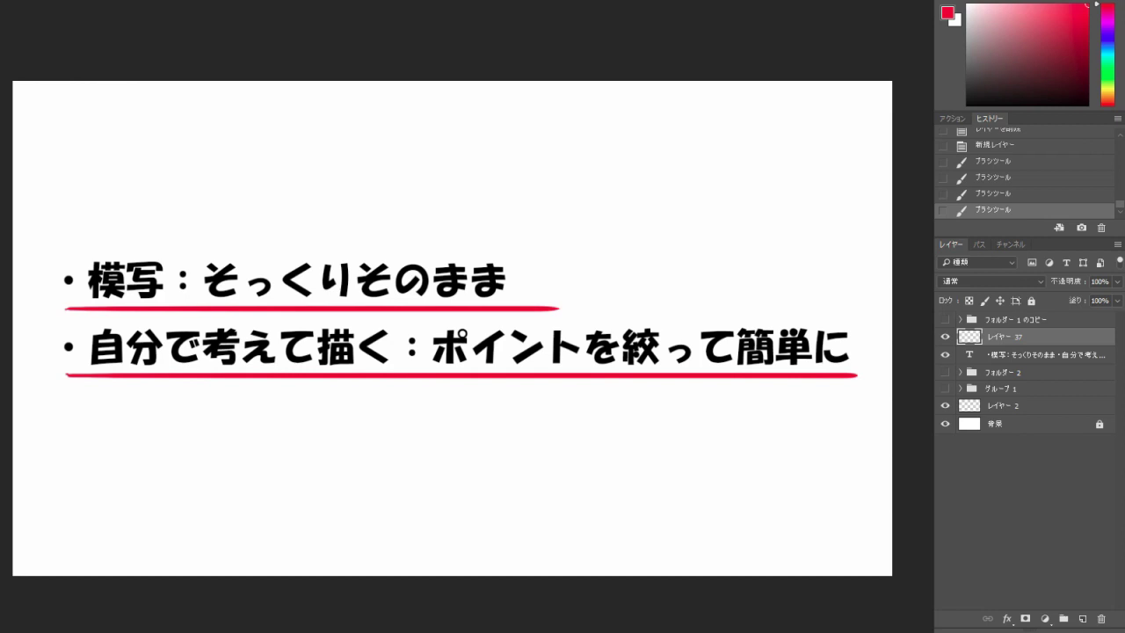
Bracket the start of the 模写 line in red and draw an arrow from its end toward the upper right.
left_click_drag(65, 254, 74, 309)
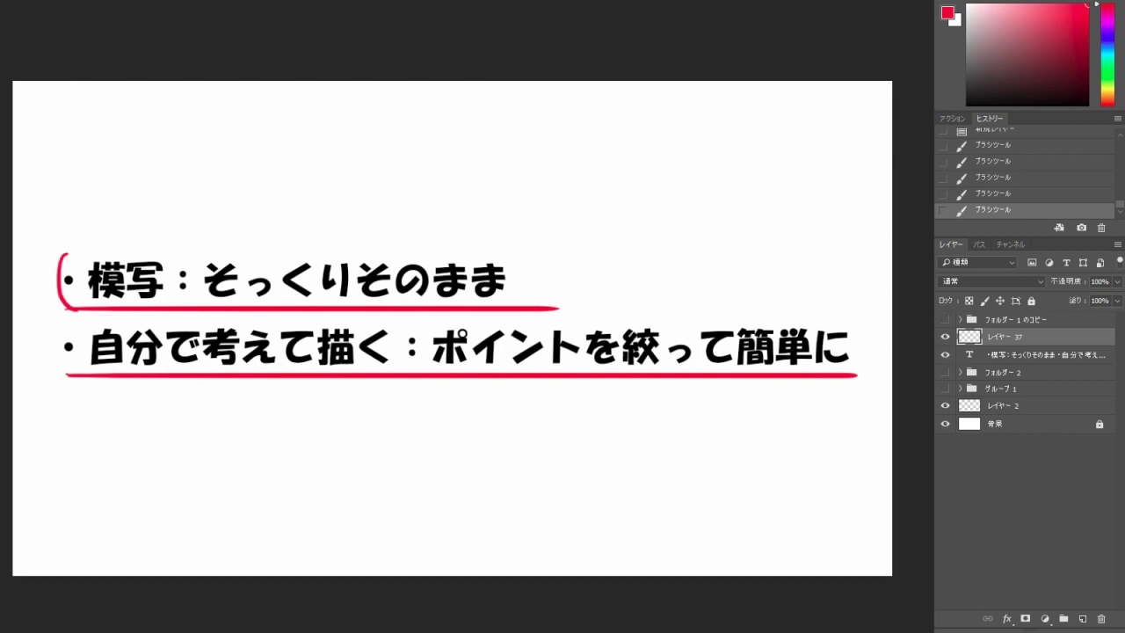
left_click_drag(535, 272, 630, 234)
left_click_drag(614, 220, 621, 248)
Handwrite 観察 in red brush strokes at the arrow's tip.
mouse_move(651, 172)
left_mouse_down()
mouse_move(653, 203)
mouse_move(666, 182)
left_mouse_up()
left_click_drag(656, 193, 673, 209)
mouse_move(661, 209)
left_mouse_down()
mouse_move(661, 235)
mouse_move(684, 187)
left_mouse_up()
mouse_move(677, 204)
left_mouse_down()
mouse_move(677, 233)
mouse_move(682, 208)
left_mouse_up()
mouse_move(667, 218)
left_mouse_down()
mouse_move(674, 239)
mouse_move(686, 238)
left_mouse_up()
mouse_move(681, 169)
left_mouse_down()
mouse_move(678, 215)
mouse_move(710, 188)
left_mouse_up()
left_click_drag(687, 184, 703, 202)
mouse_move(690, 207)
left_mouse_down()
mouse_move(708, 211)
mouse_move(695, 229)
left_mouse_up()
left_click_drag(701, 213, 726, 220)
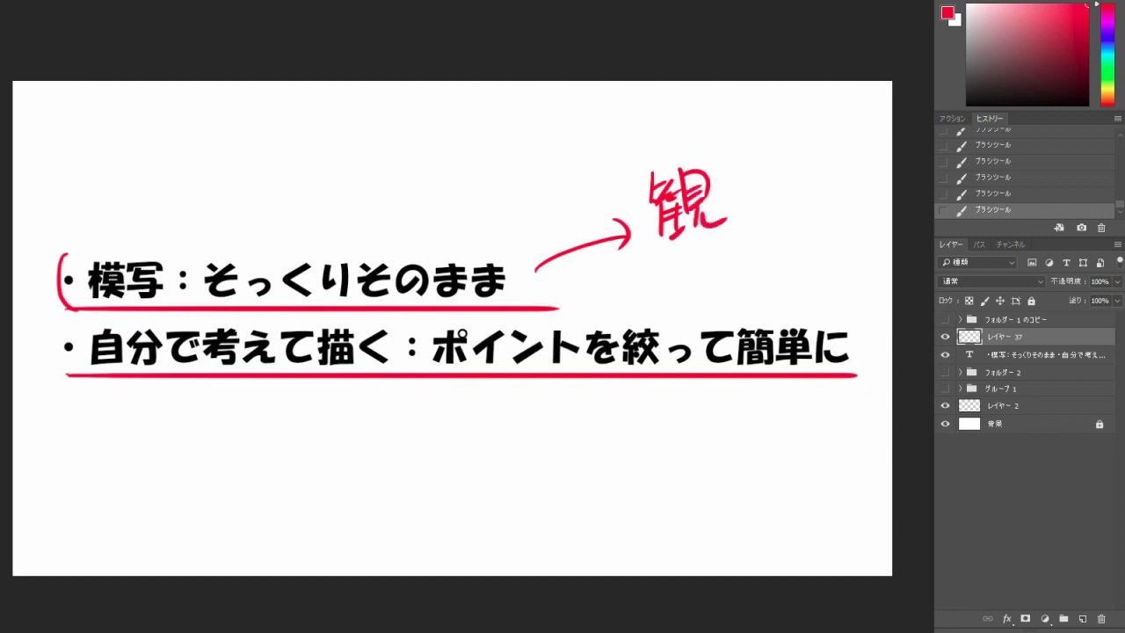
left_click_drag(737, 148, 741, 157)
mouse_move(722, 169)
left_mouse_down()
mouse_move(719, 186)
mouse_move(759, 154)
left_mouse_up()
mouse_move(737, 171)
left_mouse_down()
mouse_move(733, 180)
mouse_move(747, 170)
left_mouse_up()
left_click_drag(747, 178, 738, 196)
left_click_drag(749, 158, 761, 191)
mouse_move(759, 189)
left_mouse_down()
mouse_move(758, 218)
mouse_move(739, 219)
left_mouse_up()
left_click_drag(763, 204, 772, 211)
Emphasize 観察 with a red underline and side stroke, and bracket the start of the 自分で考えて描く line.
mouse_move(666, 253)
left_mouse_down()
mouse_move(785, 221)
mouse_move(732, 236)
left_mouse_up()
left_click_drag(646, 164, 653, 246)
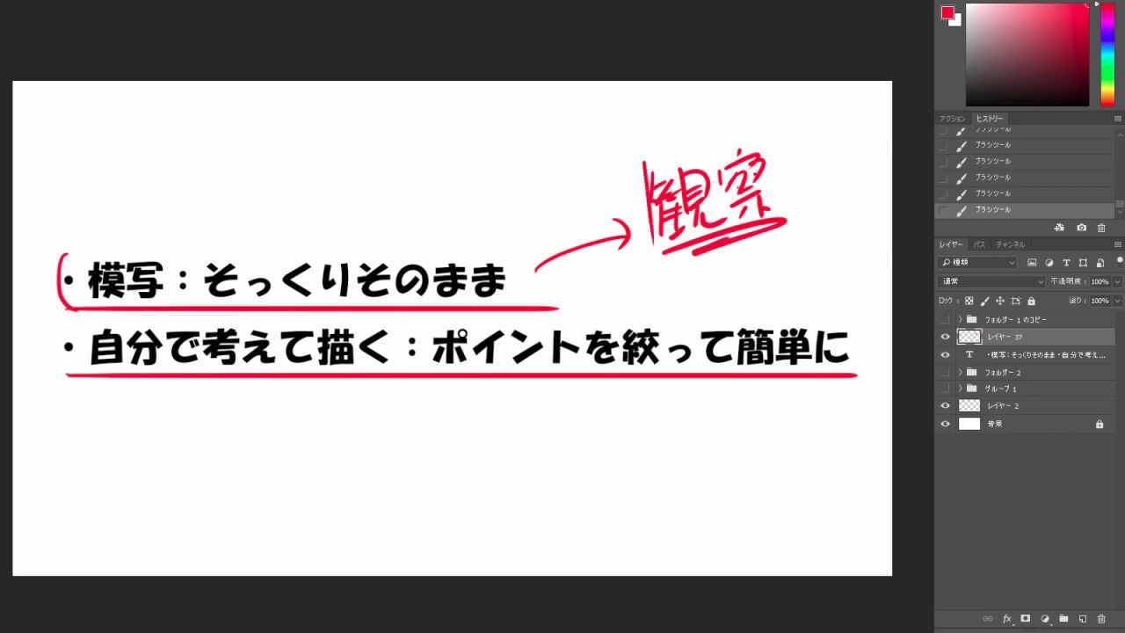
left_click_drag(65, 320, 70, 389)
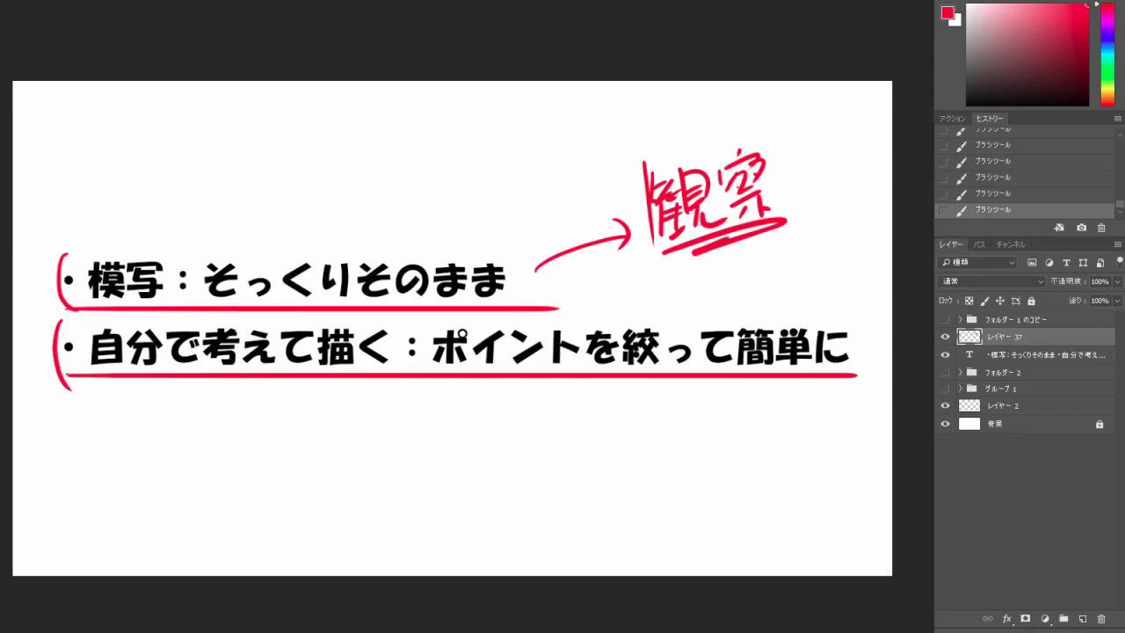
Delete the red annotation layer, then hide the text layer and show フォルダー 2 and グループ 1.
key("Delete")
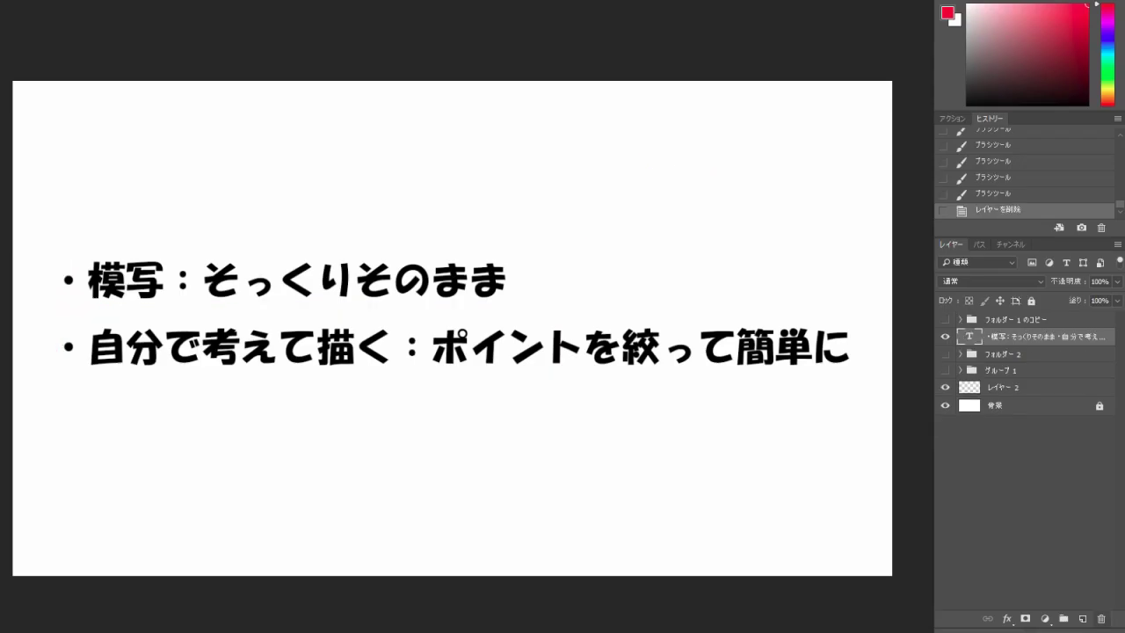
left_click(945, 336)
left_click(945, 353)
left_click(945, 370)
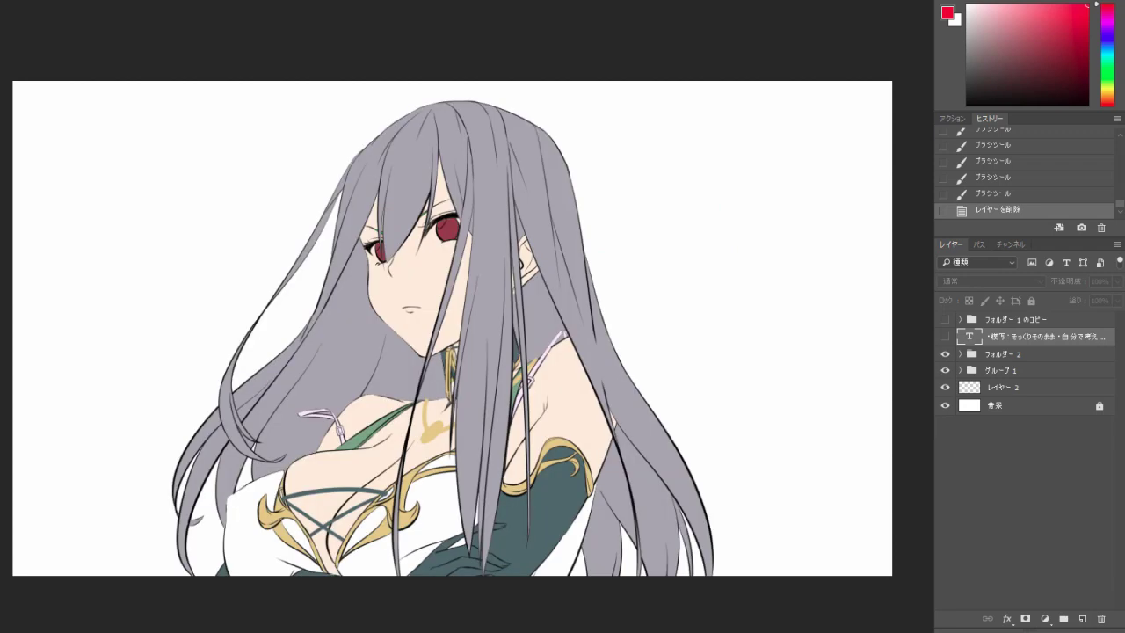
On レイヤー 36 inside フォルダー 2, brush dark purple-grey shadows along the outer edges of the hair down to the tips.
left_click(961, 353)
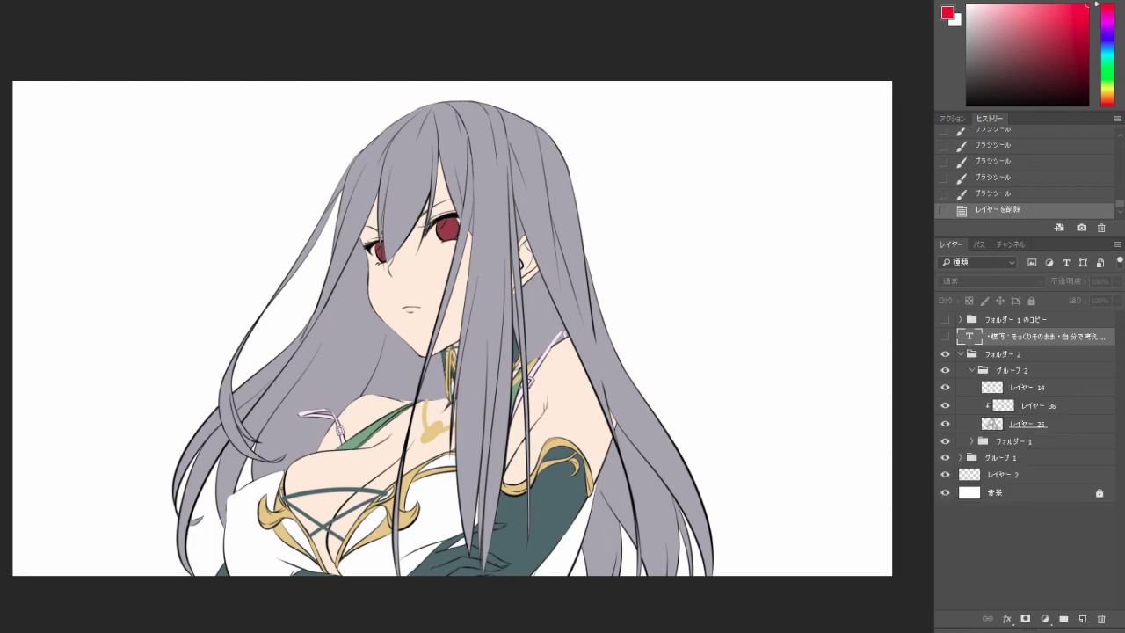
left_click(1020, 406)
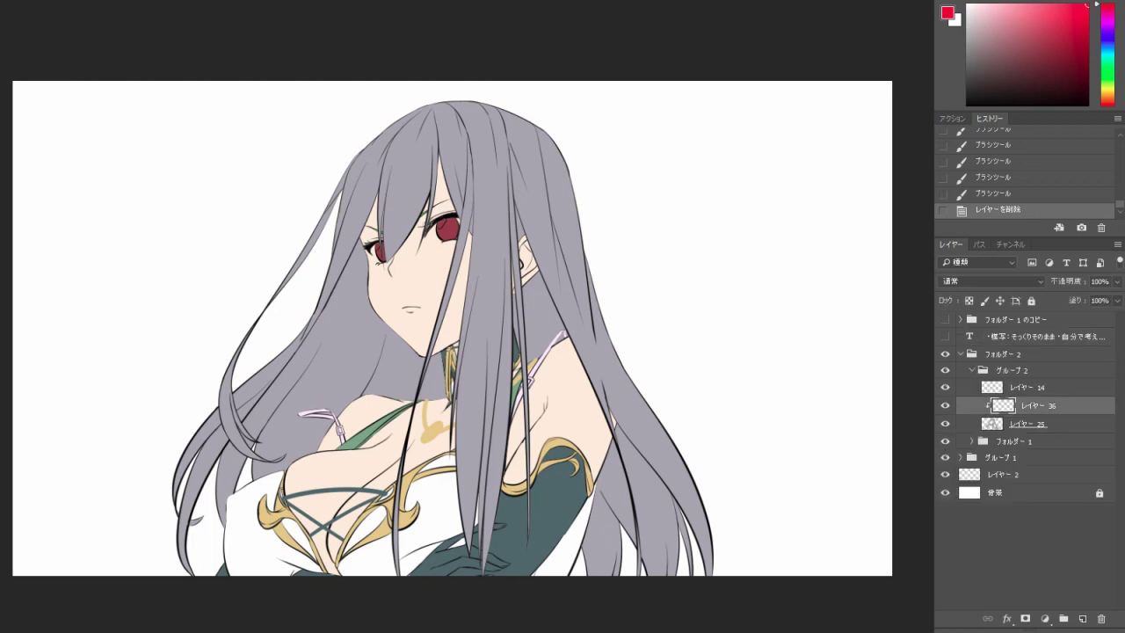
mouse_move(470, 104)
left_mouse_down()
mouse_move(549, 142)
mouse_move(590, 283)
mouse_move(712, 573)
left_mouse_up()
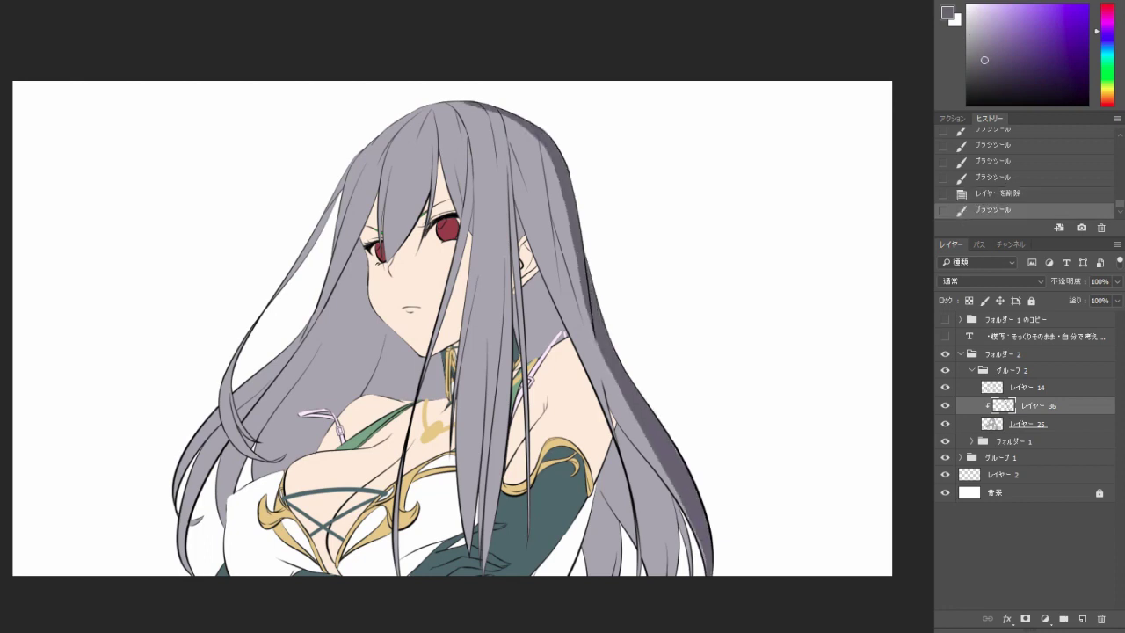
mouse_move(468, 103)
left_mouse_down()
mouse_move(424, 113)
mouse_move(352, 167)
mouse_move(224, 405)
mouse_move(220, 453)
left_mouse_up()
mouse_move(345, 192)
left_mouse_down()
mouse_move(297, 343)
mouse_move(189, 449)
mouse_move(176, 497)
left_mouse_up()
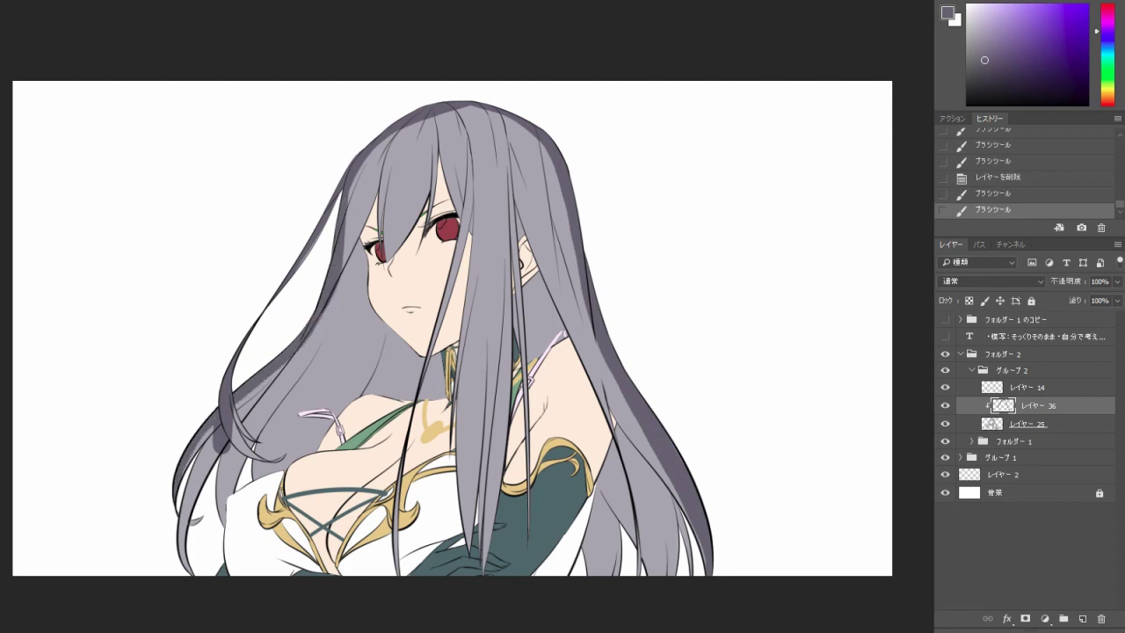
mouse_move(215, 431)
left_mouse_down()
mouse_move(184, 481)
mouse_move(181, 571)
left_mouse_up()
mouse_move(213, 461)
left_mouse_down()
mouse_move(197, 524)
mouse_move(218, 526)
left_mouse_up()
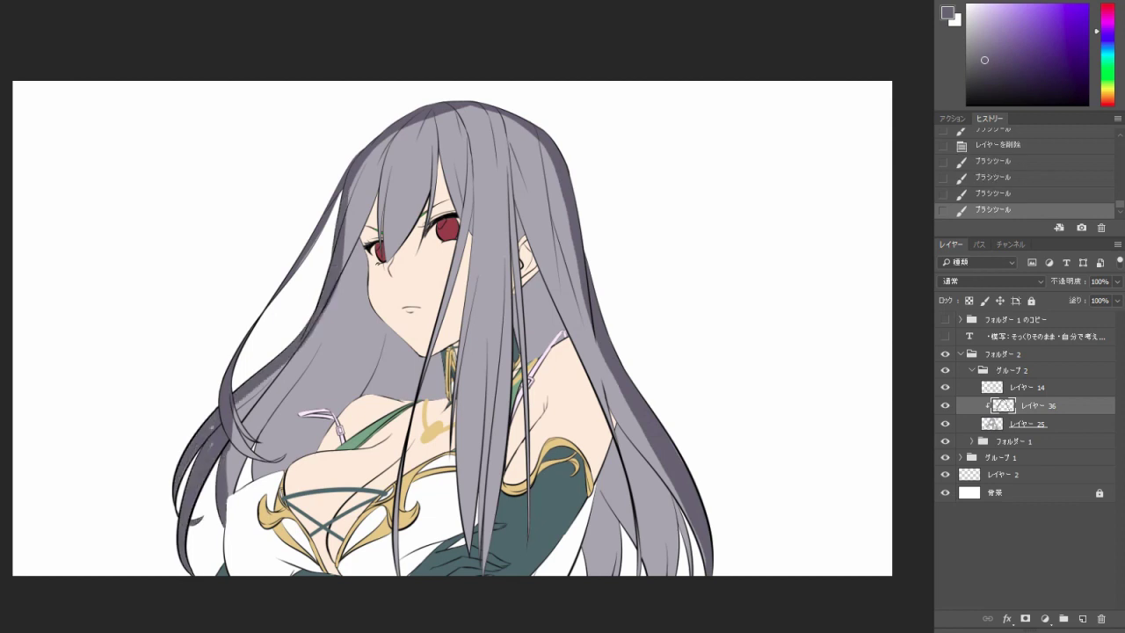
Brush shadows into the back hair beside the cheek and neck and along the inner strands over the shoulder.
mouse_move(292, 379)
left_mouse_down()
mouse_move(247, 464)
mouse_move(264, 449)
mouse_move(257, 478)
left_mouse_up()
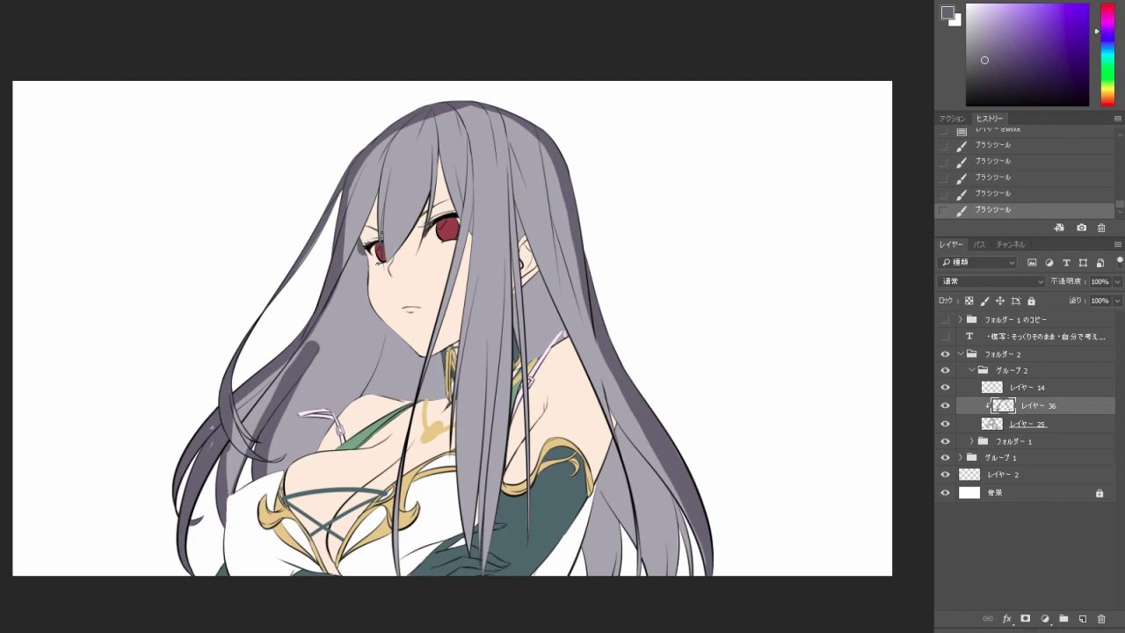
mouse_move(369, 255)
left_mouse_down()
mouse_move(407, 358)
mouse_move(436, 397)
left_mouse_up()
left_click_drag(357, 348, 391, 400)
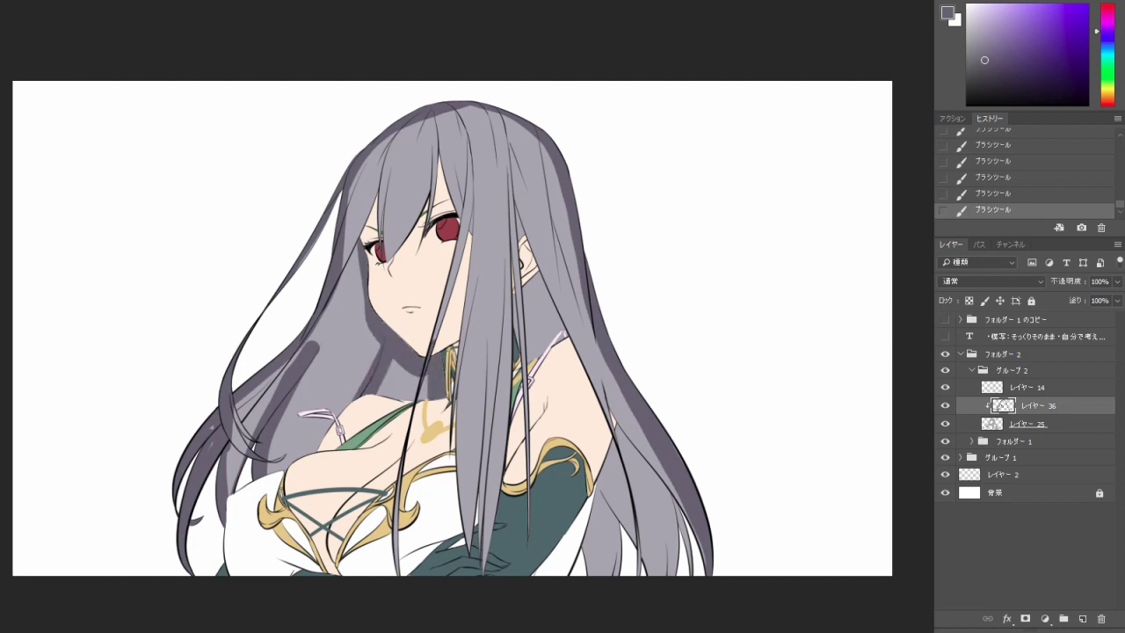
key("ctrl+z")
left_click_drag(352, 347, 390, 402)
left_click_drag(332, 313, 298, 357)
left_click_drag(358, 246, 326, 318)
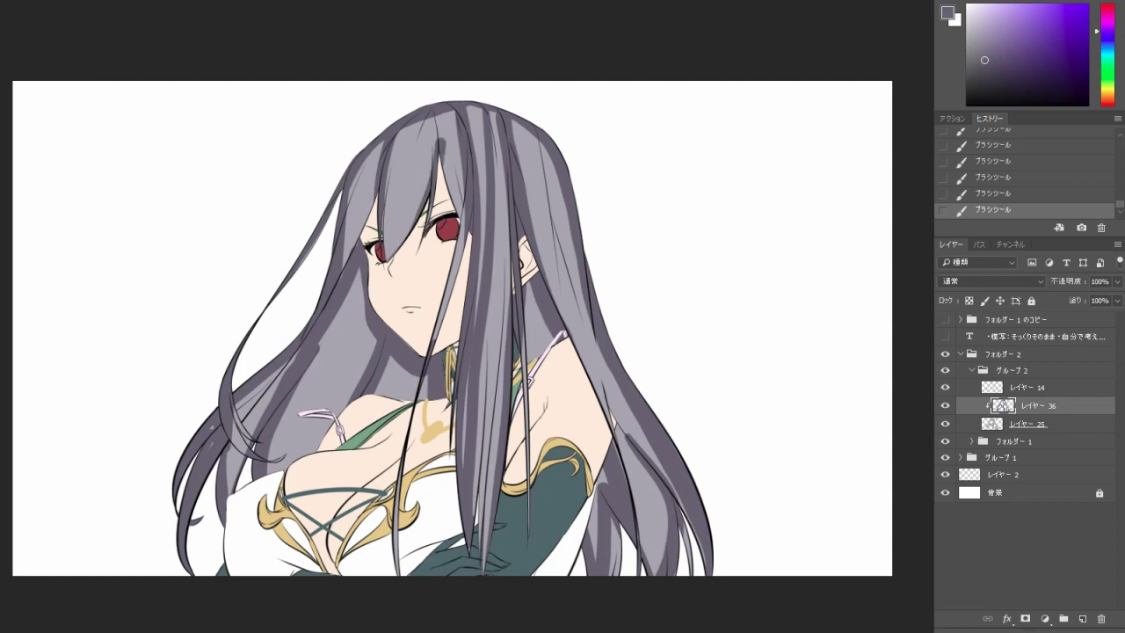
Shade the individual bang strands over the forehead and try a long shadow stroke down the right side hair, undoing the last stroke.
left_click_drag(440, 122, 441, 148)
left_click_drag(446, 156, 462, 231)
left_click_drag(430, 121, 389, 257)
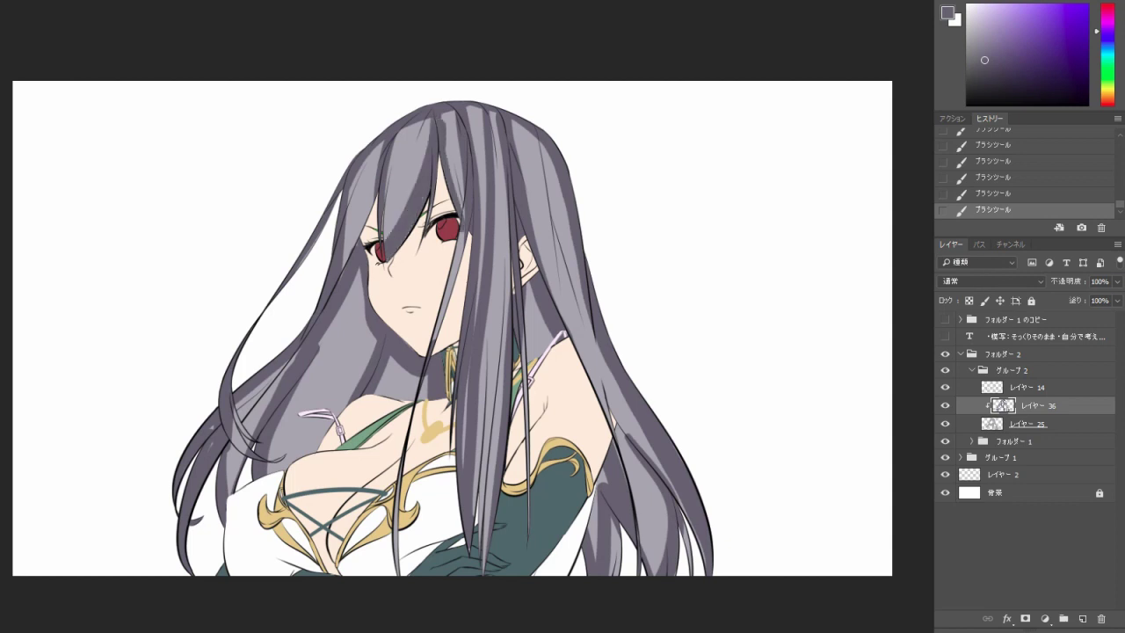
mouse_move(538, 143)
left_mouse_down()
mouse_move(582, 358)
mouse_move(589, 376)
mouse_move(566, 262)
mouse_move(628, 459)
left_mouse_up()
key("ctrl+z")
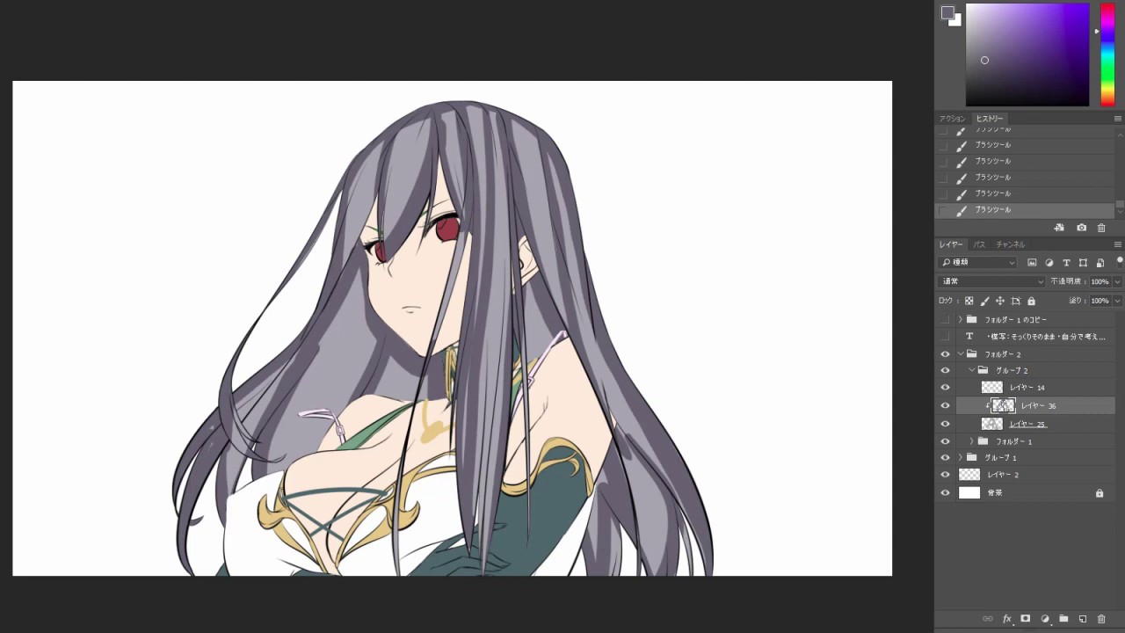
Hide レイヤー 36 and add a new layer above it as a clipping mask.
left_click(945, 406)
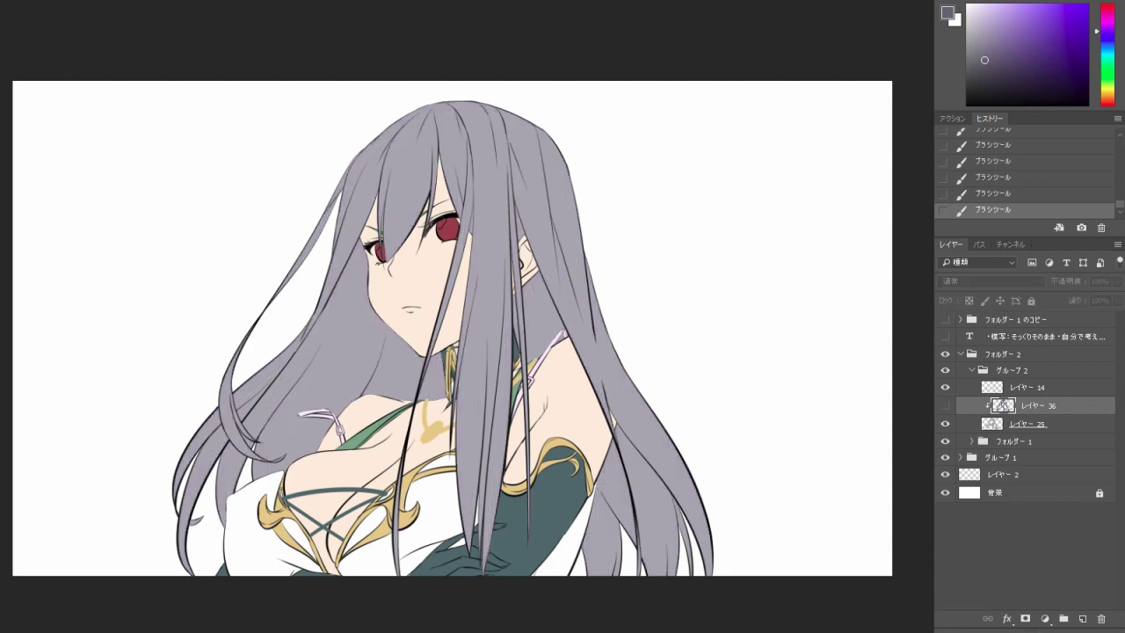
left_click(1083, 620)
key("ctrl+alt+g")
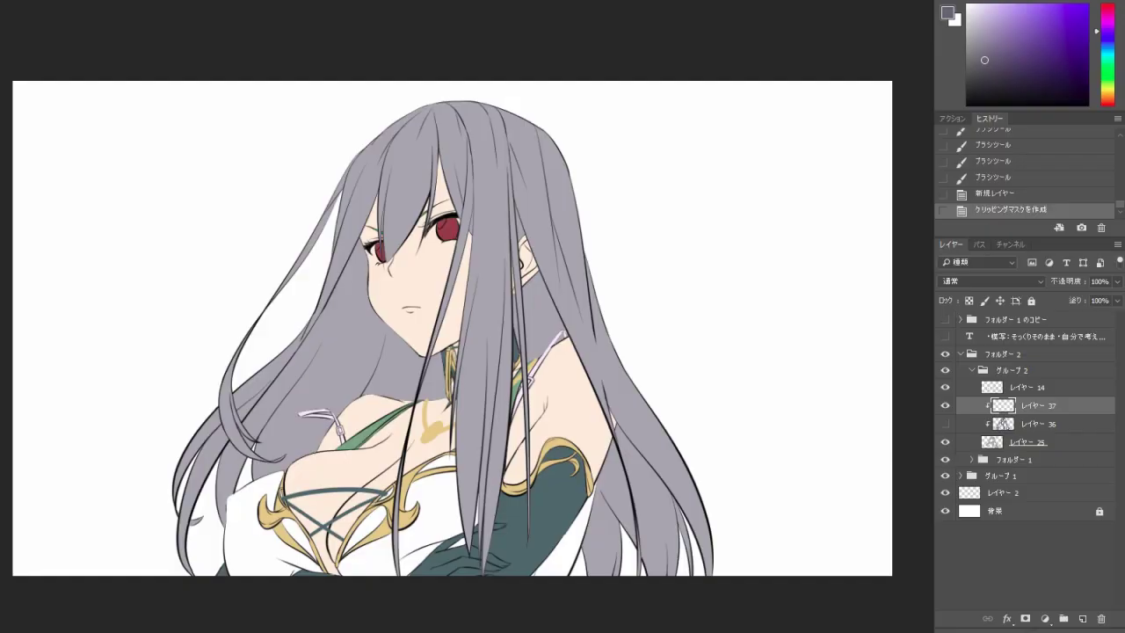
With a 150 px brush, paint a broad diagonal shadow across the right side of the head and the hair behind the neck.
right_click(493, 146)
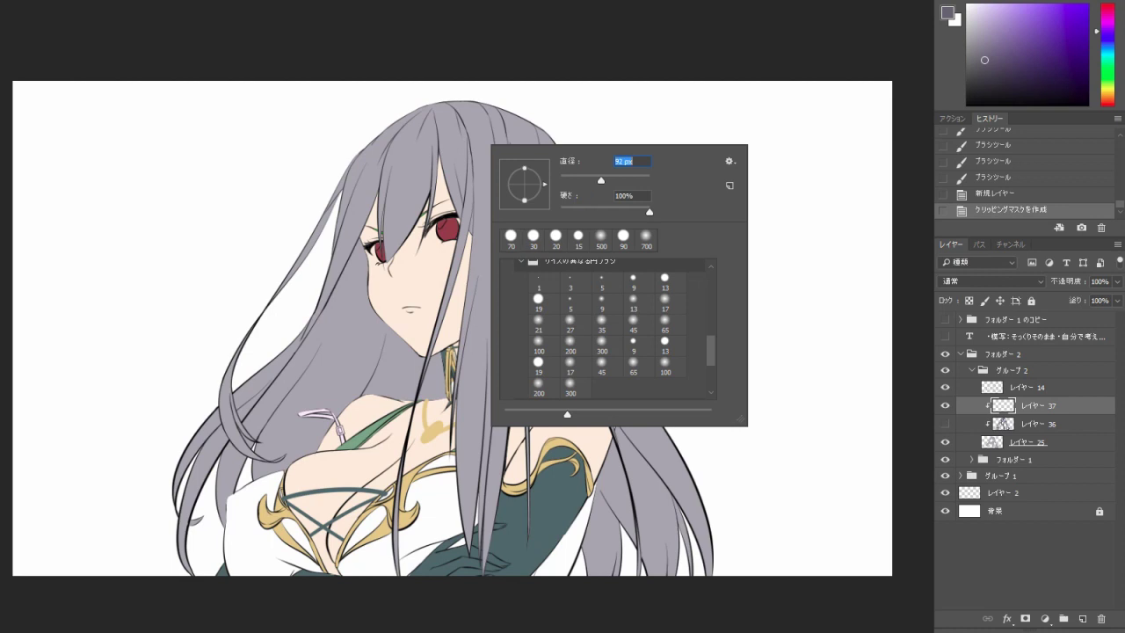
key("Escape")
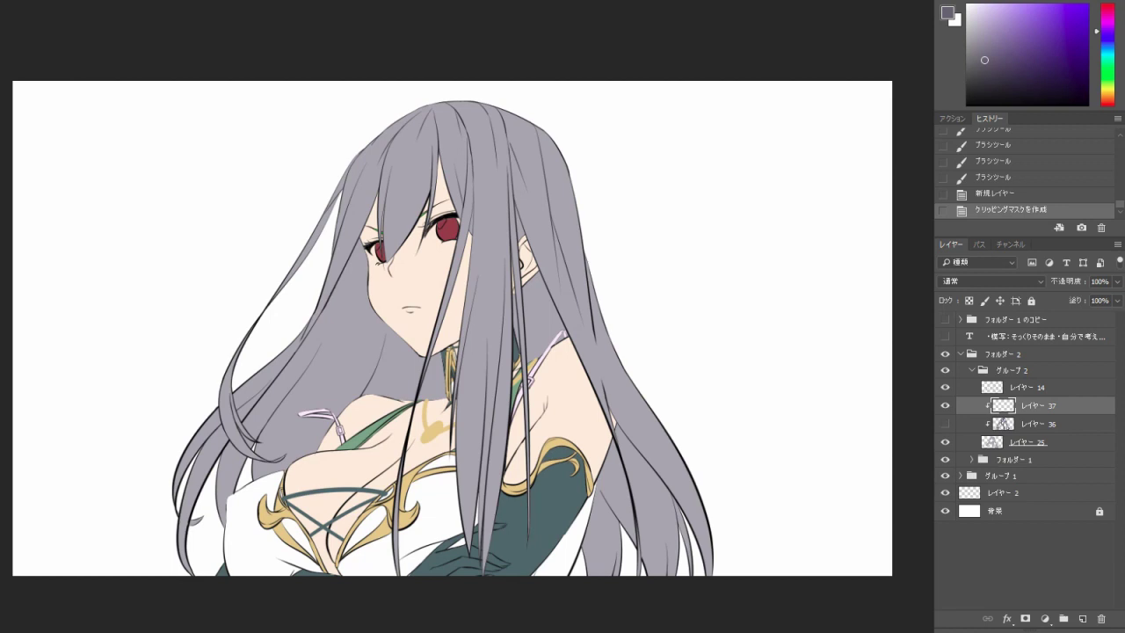
mouse_move(541, 132)
left_mouse_down()
mouse_move(295, 461)
mouse_move(527, 162)
left_mouse_up()
key("F5")
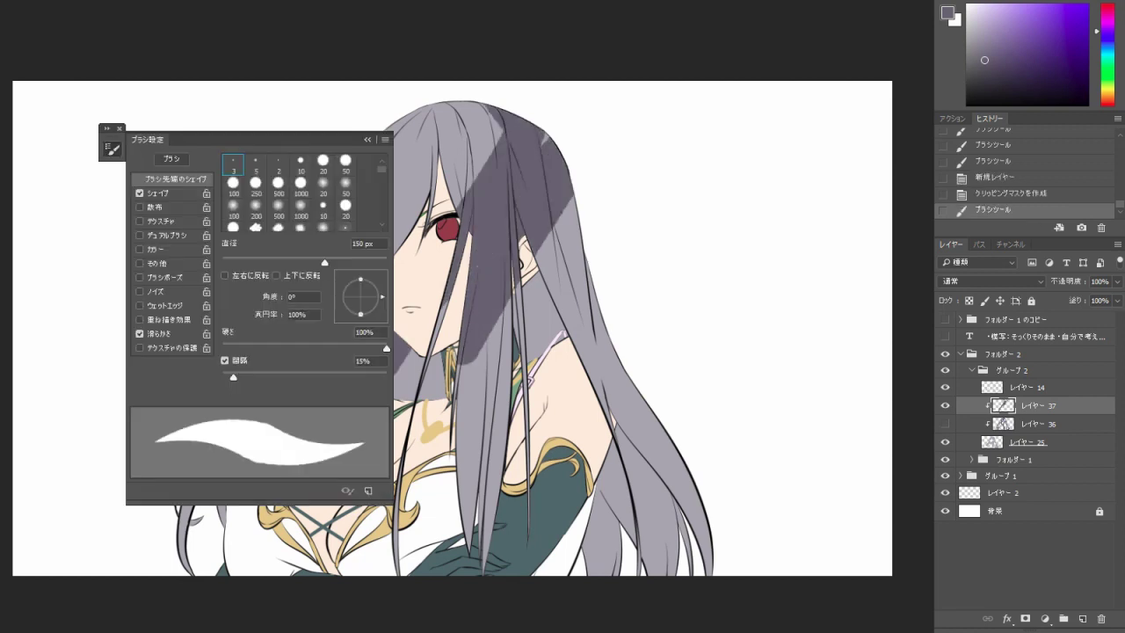
key("F5")
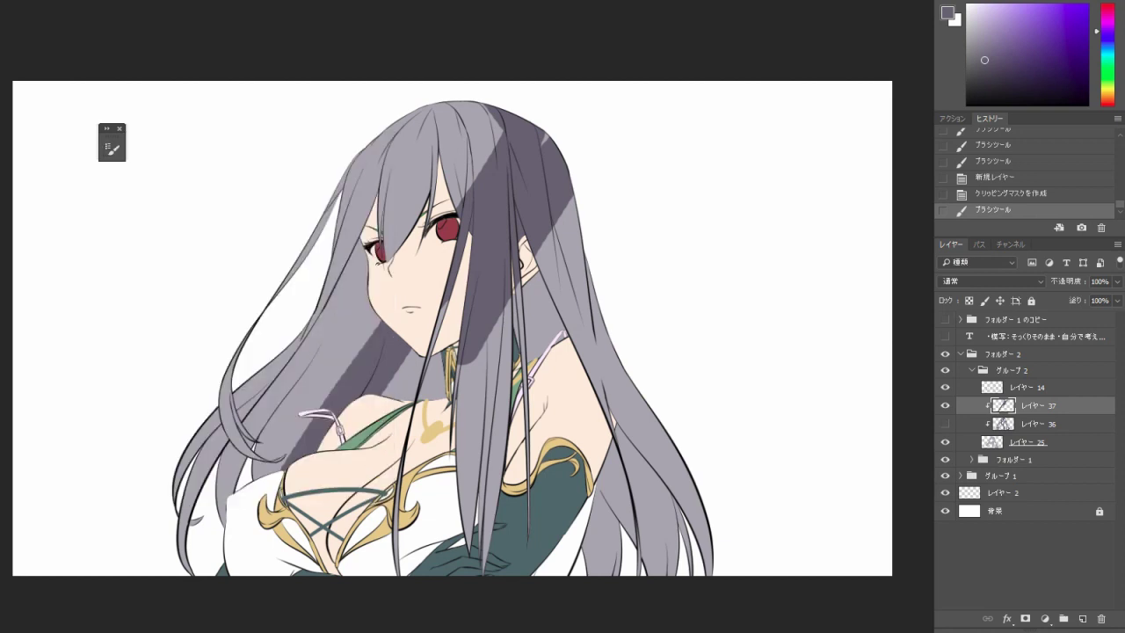
Fill the long right-side hair, the back hair and the curled left strand with the same dark shadow.
mouse_move(562, 281)
left_mouse_down()
mouse_move(483, 528)
mouse_move(624, 395)
mouse_move(651, 545)
mouse_move(708, 563)
left_mouse_up()
mouse_move(413, 369)
left_mouse_down()
mouse_move(360, 255)
mouse_move(317, 387)
left_mouse_up()
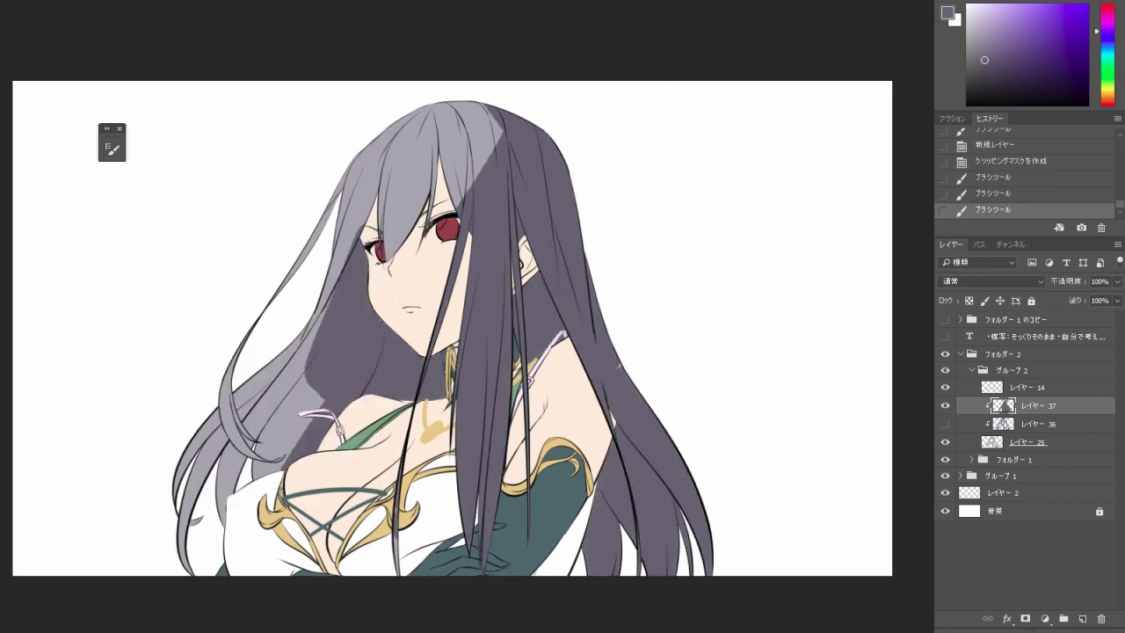
left_click_drag(327, 297, 220, 527)
left_click_drag(262, 404, 216, 487)
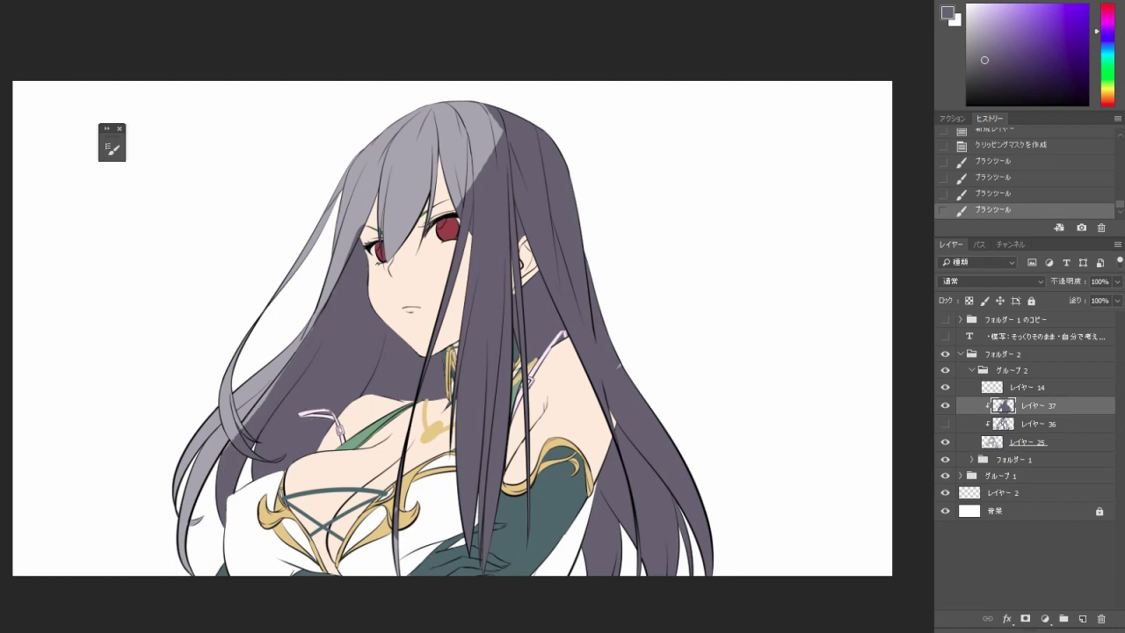
mouse_move(246, 340)
left_mouse_down()
mouse_move(216, 415)
mouse_move(222, 442)
left_mouse_up()
left_click_drag(249, 399, 237, 424)
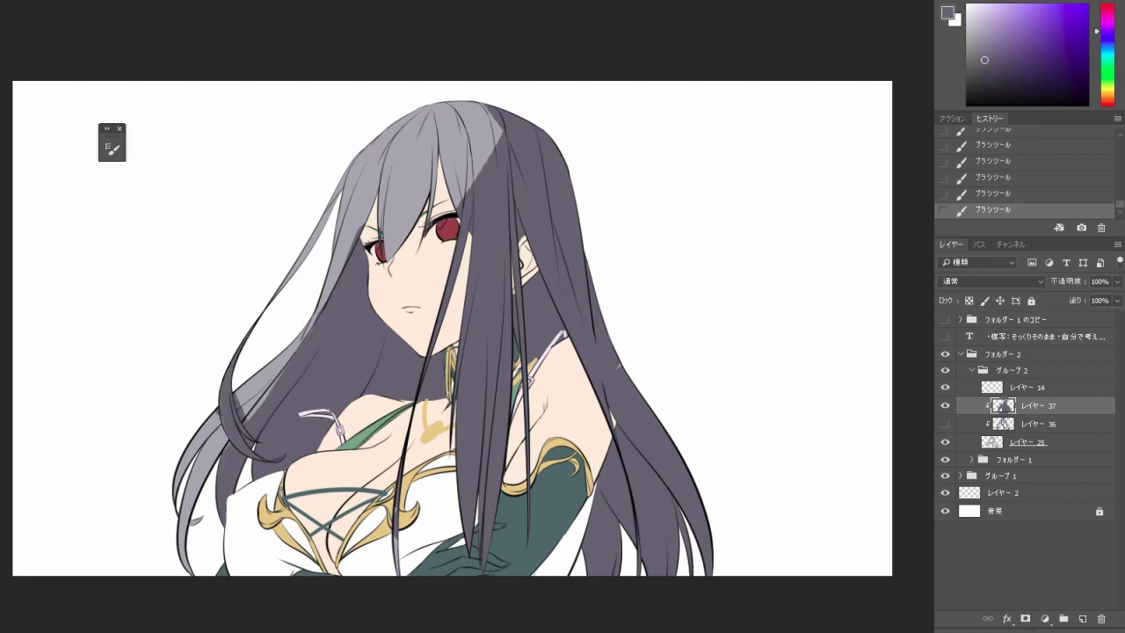
Clean up the shadow edge beside the face with the eraser and brush shadows onto the lower-left outer strands.
key("e")
left_click_drag(357, 225, 353, 249)
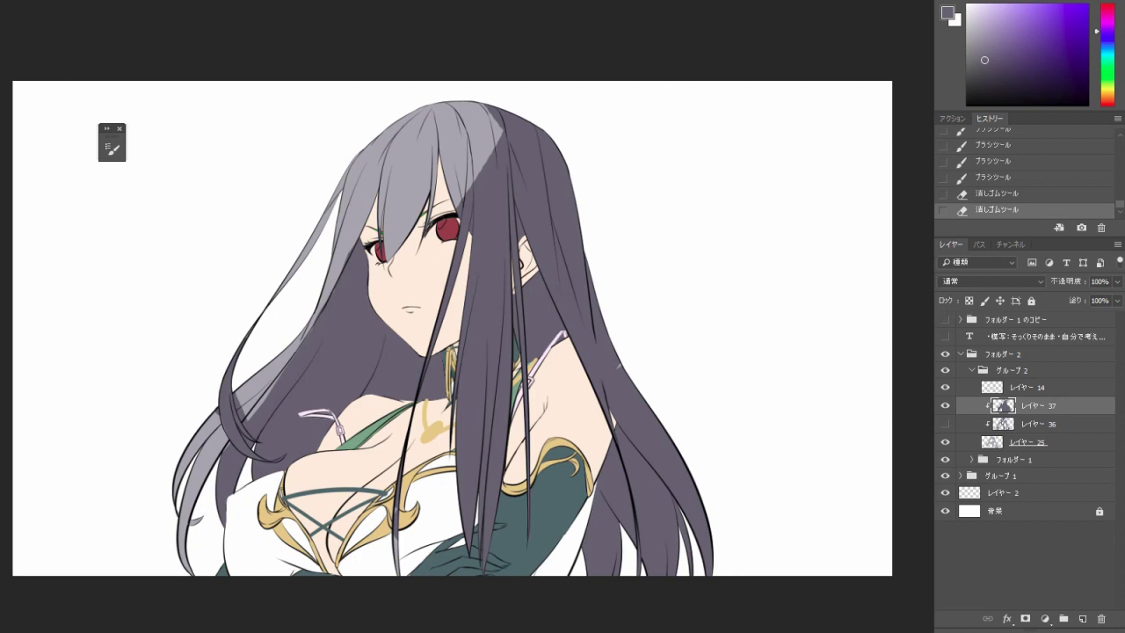
key("b")
left_click_drag(280, 375, 250, 418)
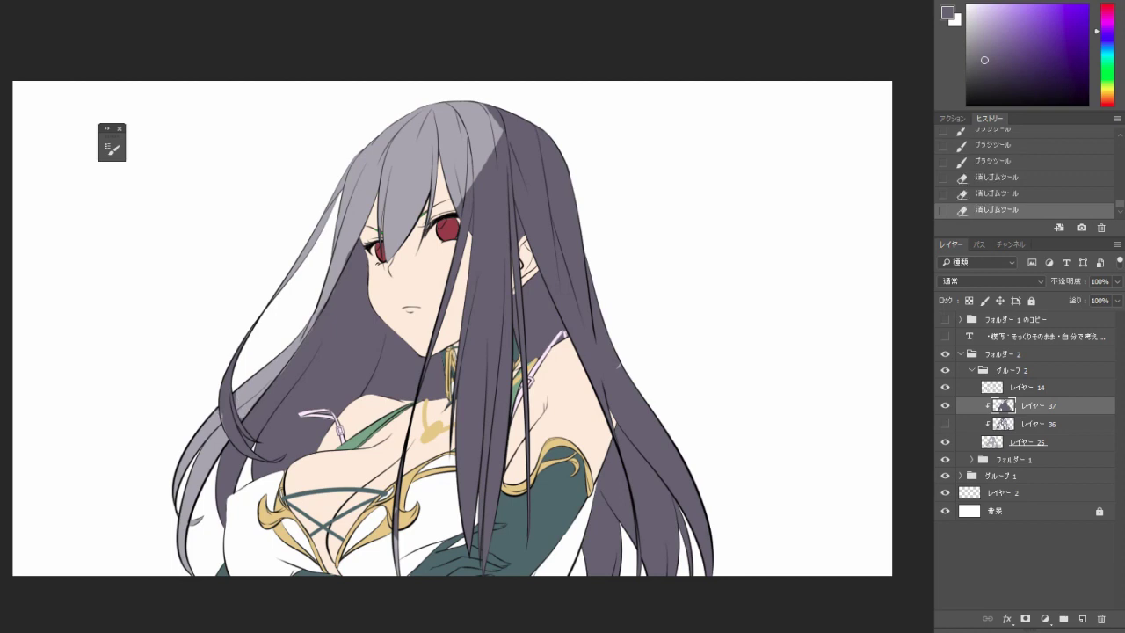
mouse_move(227, 438)
left_mouse_down()
mouse_move(190, 520)
mouse_move(182, 575)
left_mouse_up()
key("ctrl+z")
key("ctrl+z")
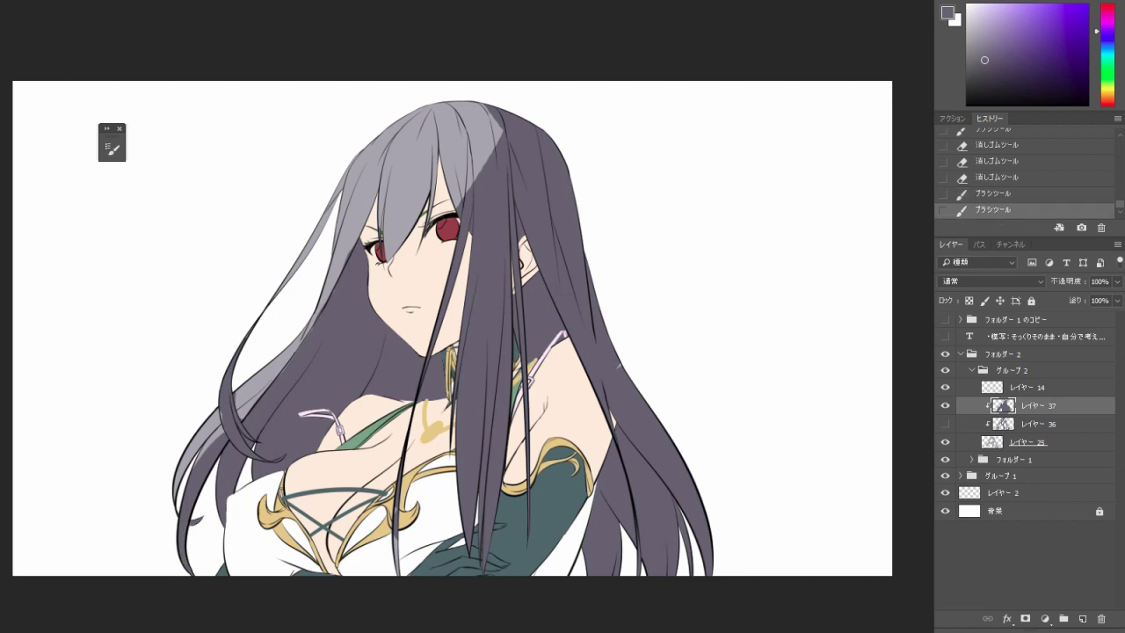
left_click_drag(387, 176, 418, 261)
key("ctrl+z")
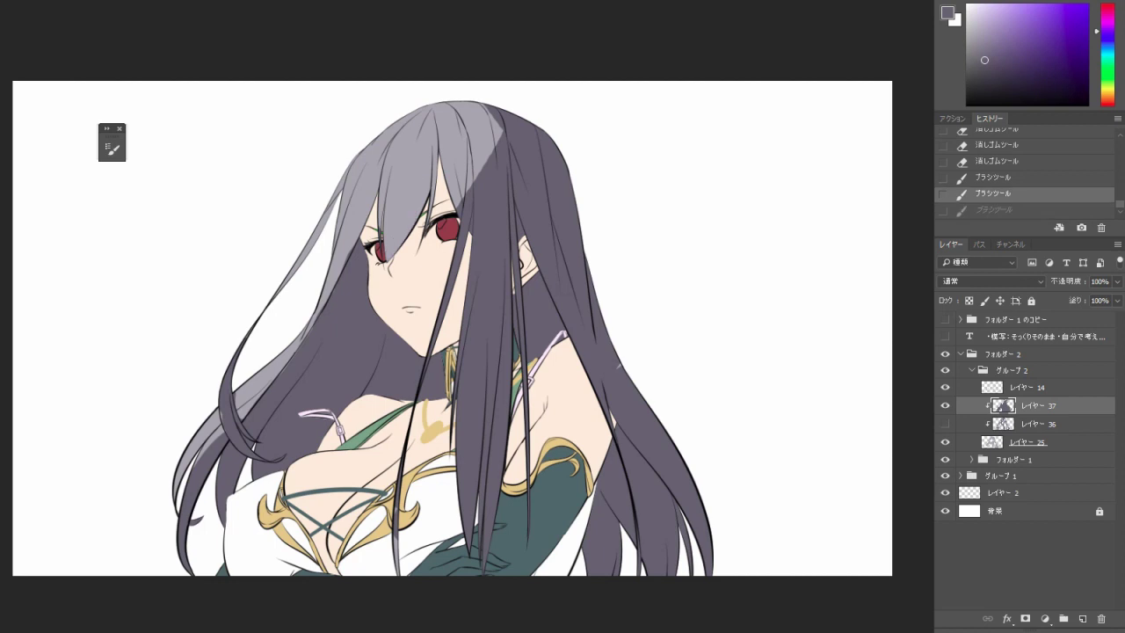
key("ctrl+z")
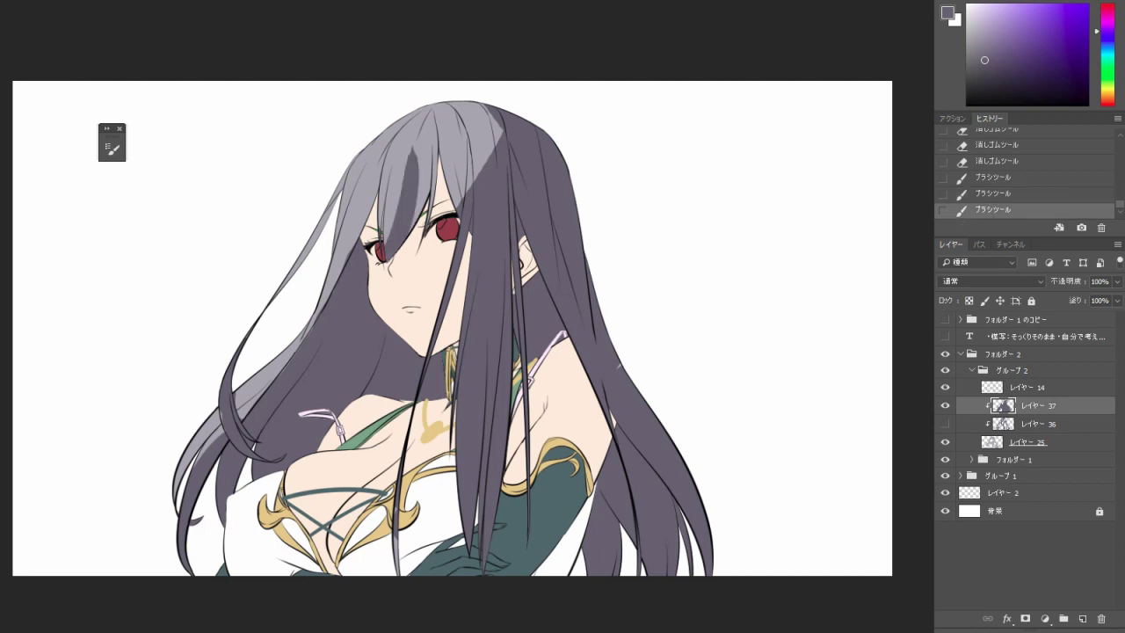
key("ctrl+z")
Shade the right side of the central bang, trim its edge with the eraser, and add a shadow strand from the crown.
left_click_drag(386, 173, 422, 260)
left_click_drag(429, 121, 415, 225)
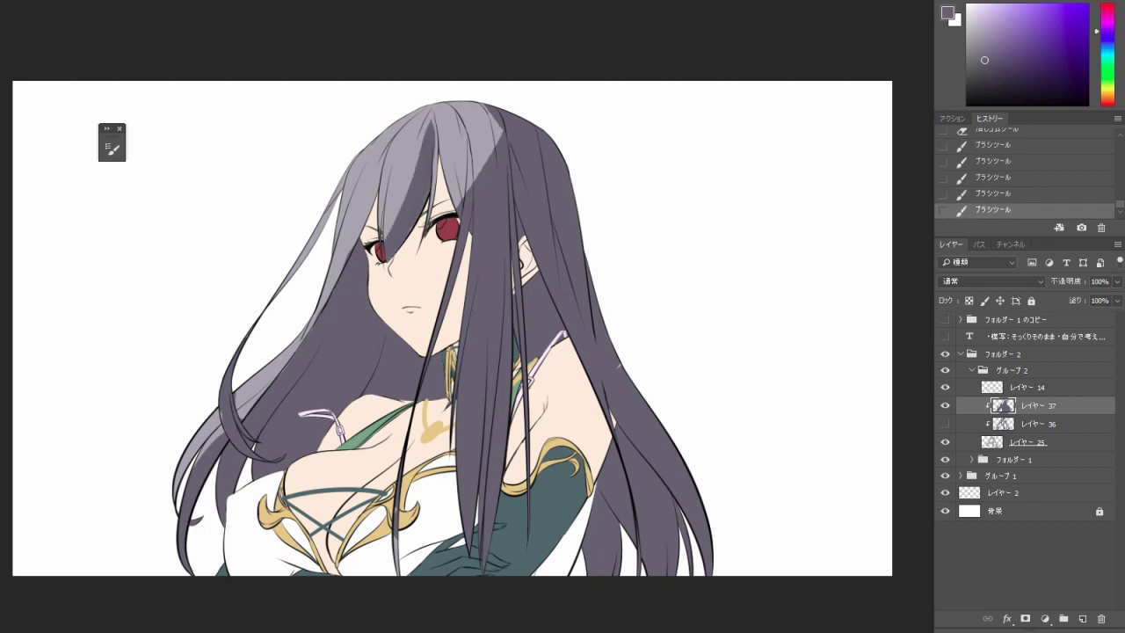
key("e")
left_click_drag(429, 124, 413, 237)
key("b")
left_click_drag(475, 102, 450, 191)
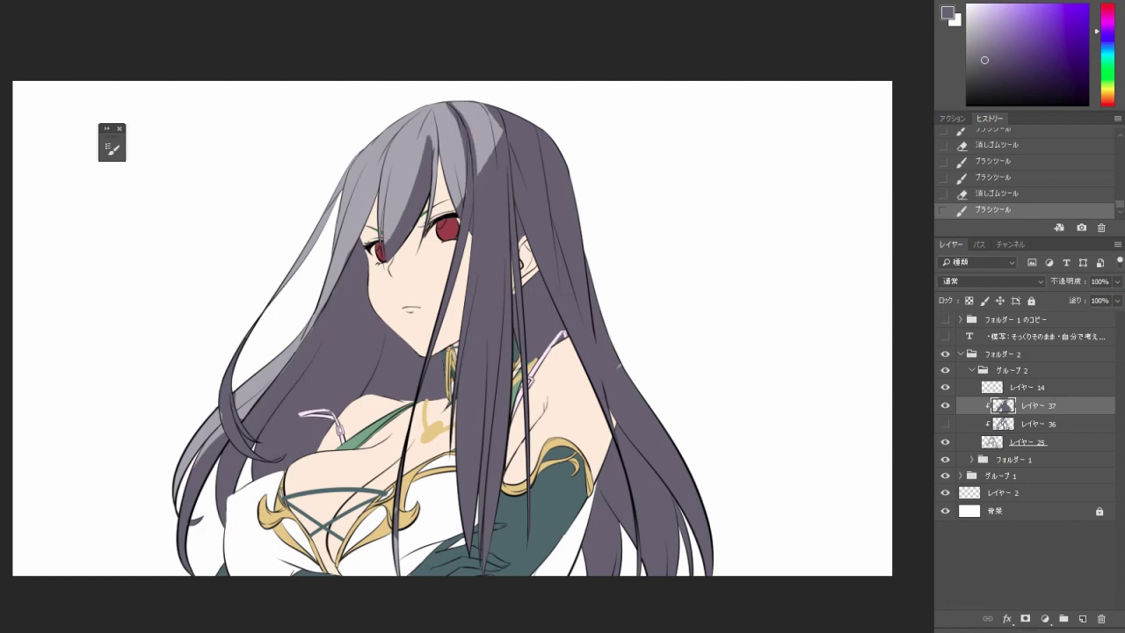
mouse_move(380, 146)
left_mouse_down()
mouse_move(344, 231)
mouse_move(383, 149)
left_mouse_up()
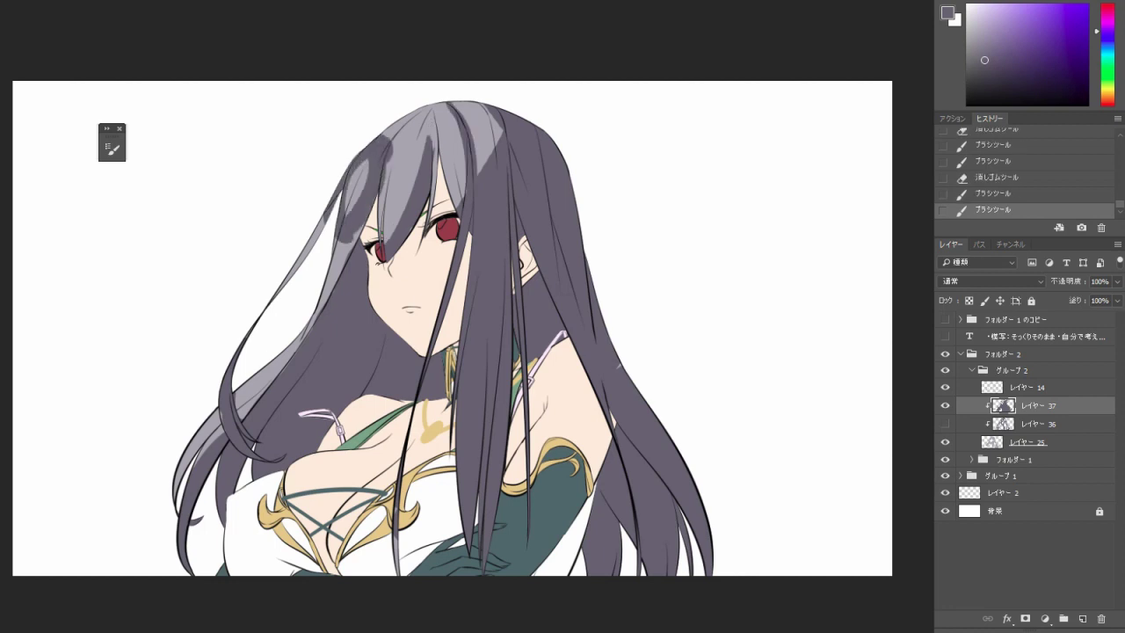
key("ctrl+z")
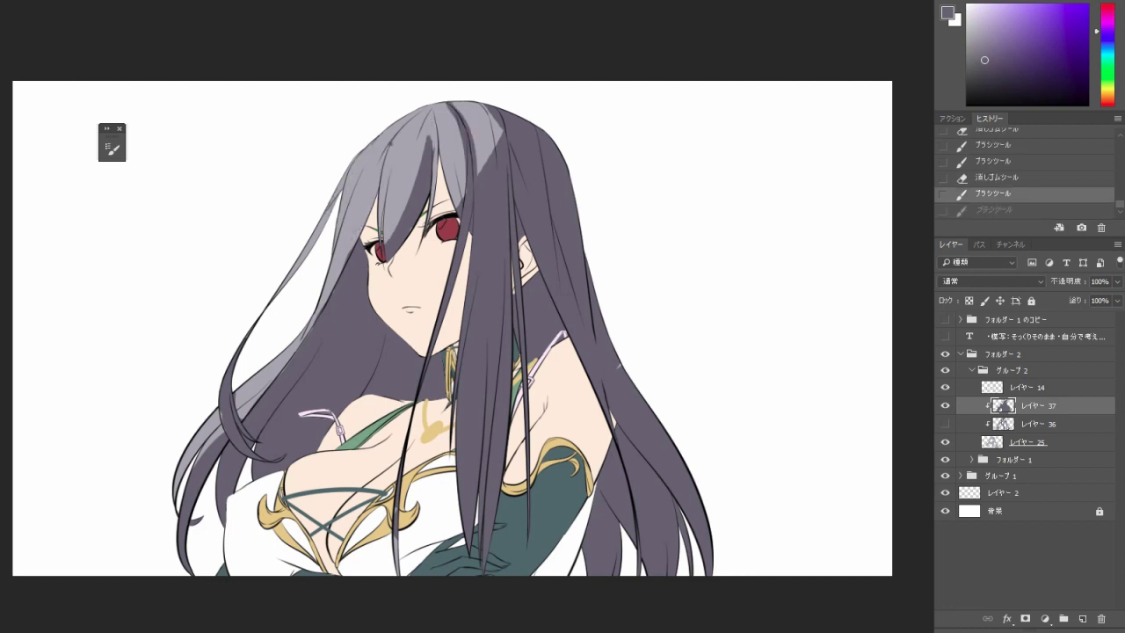
key("ctrl+z")
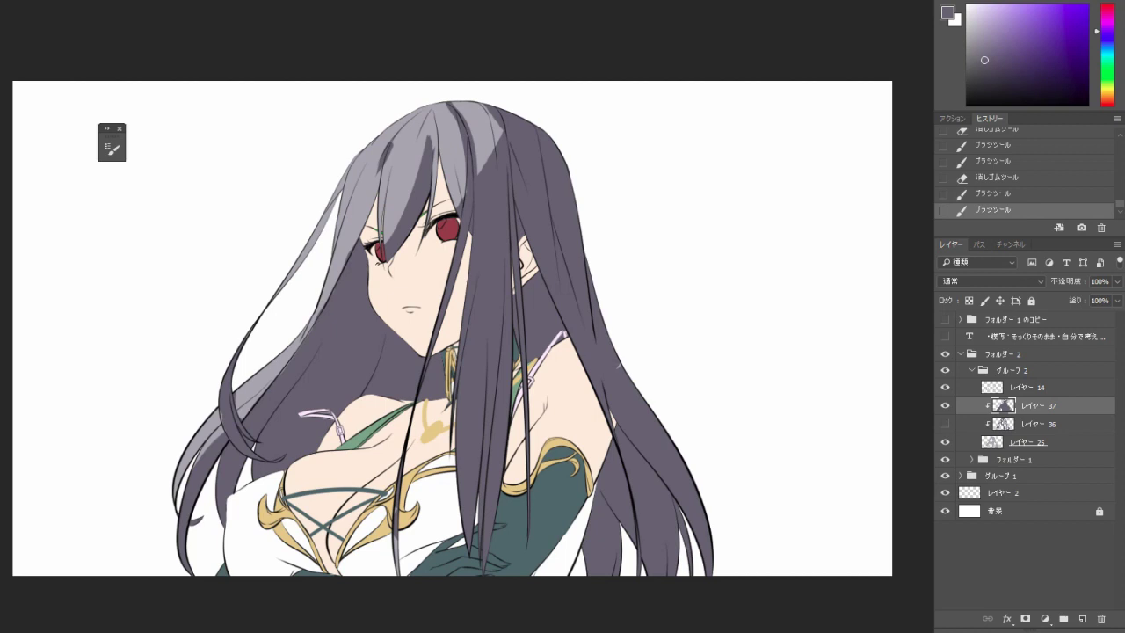
scroll(396, 225, "up", 4)
key("ctrl+z")
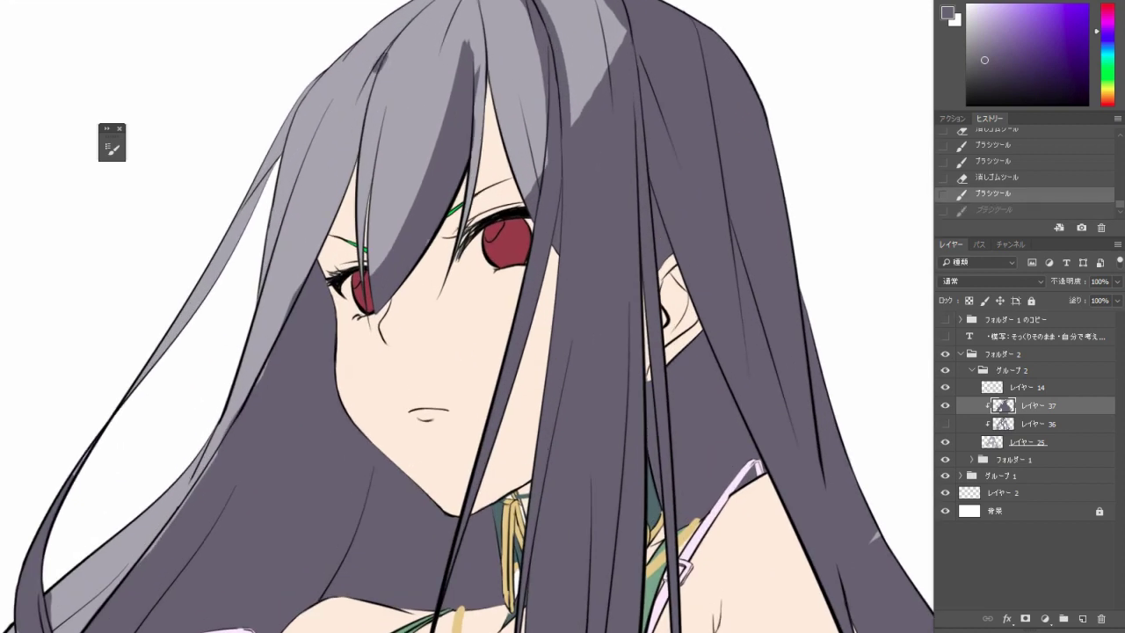
key("ctrl+z")
Paint a tapered shadow on the left bang section, trim its edge with the eraser, and extend it up along the strand line.
mouse_move(334, 158)
left_mouse_down()
mouse_move(320, 189)
mouse_move(374, 84)
mouse_move(362, 132)
left_mouse_up()
right_click(406, 69)
key("e")
left_click_drag(387, 54, 378, 77)
left_click_drag(360, 84, 321, 185)
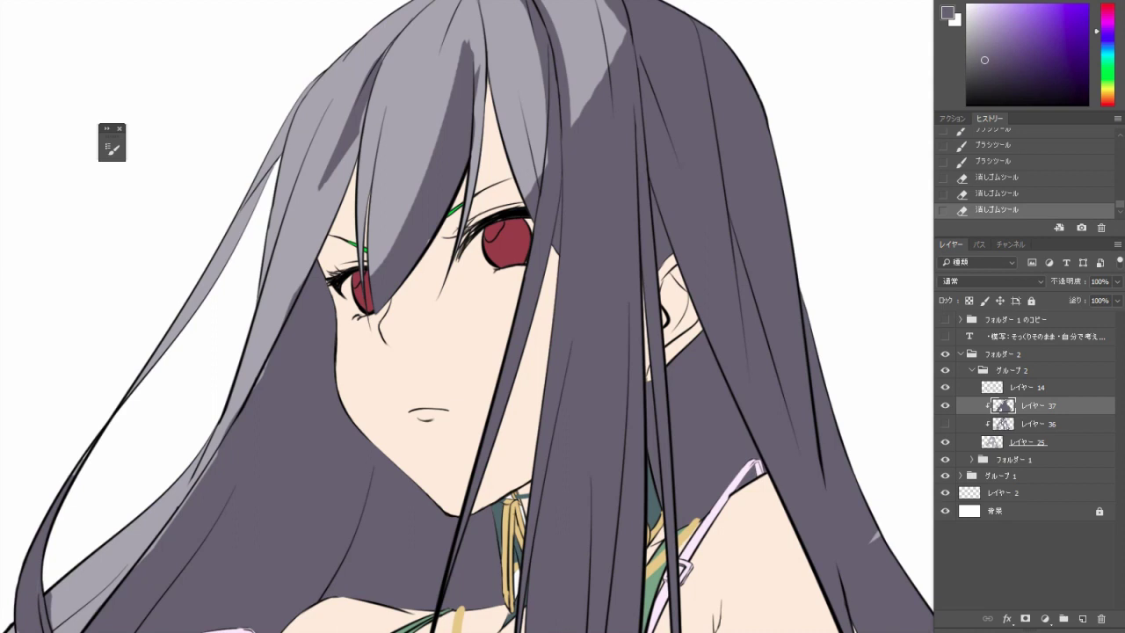
key("b")
mouse_move(383, 48)
left_mouse_down()
mouse_move(365, 113)
mouse_move(321, 183)
left_mouse_up()
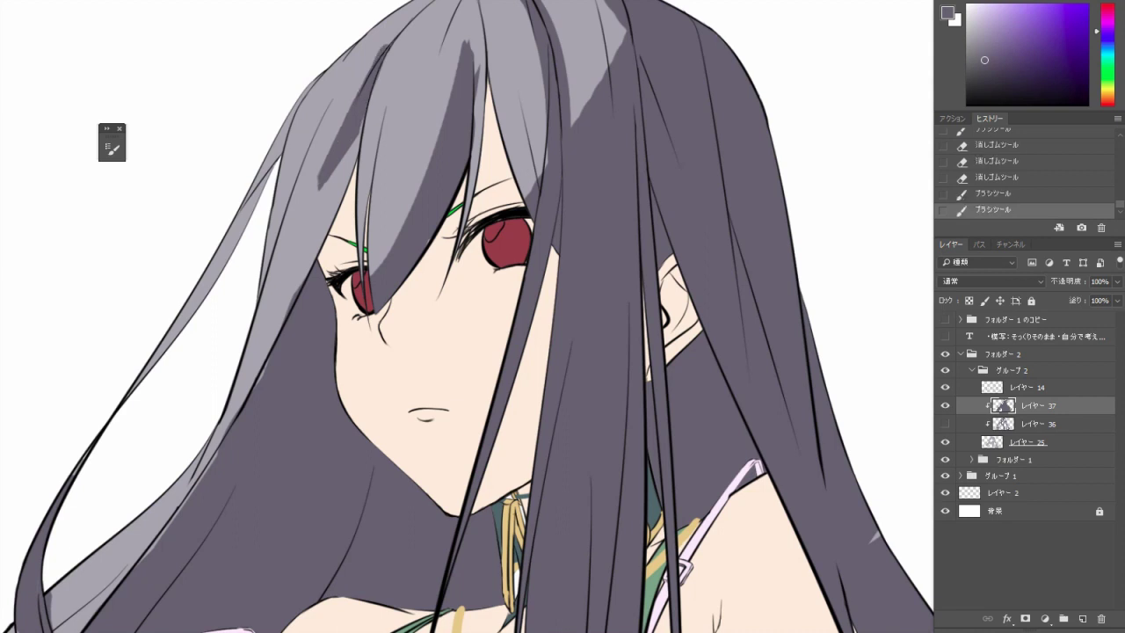
left_click_drag(365, 121, 318, 192)
left_click_drag(362, 134, 308, 212)
key("e")
left_click_drag(356, 94, 323, 169)
left_click_drag(330, 169, 306, 215)
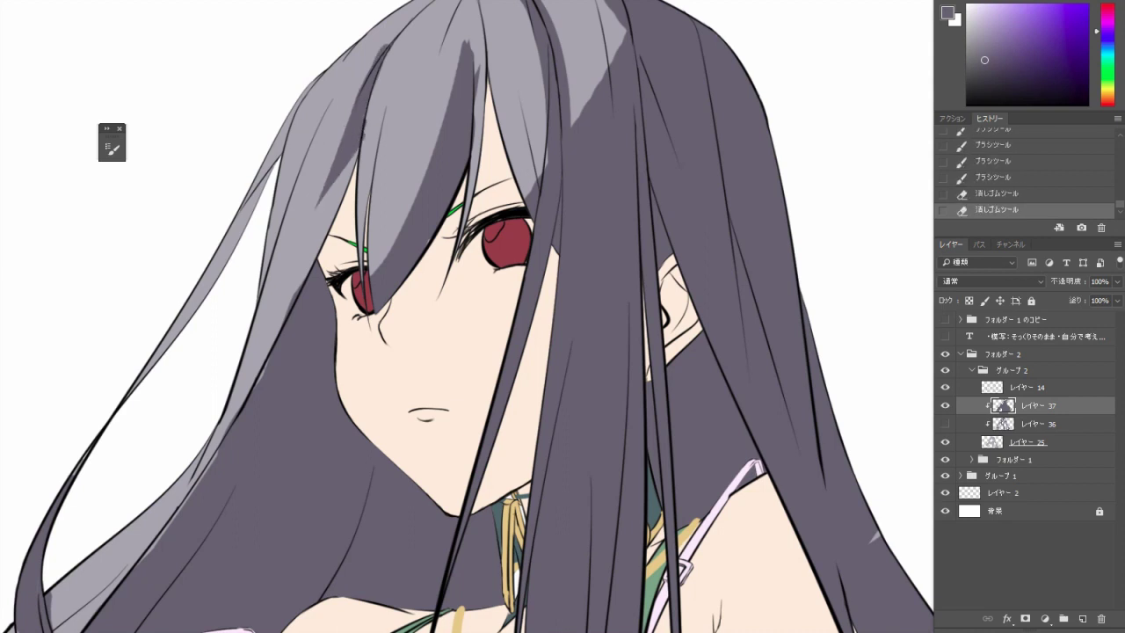
key("ctrl+alt+z")
key("ctrl+alt+z")
key("ctrl+alt+z")
left_click_drag(384, 49, 308, 227)
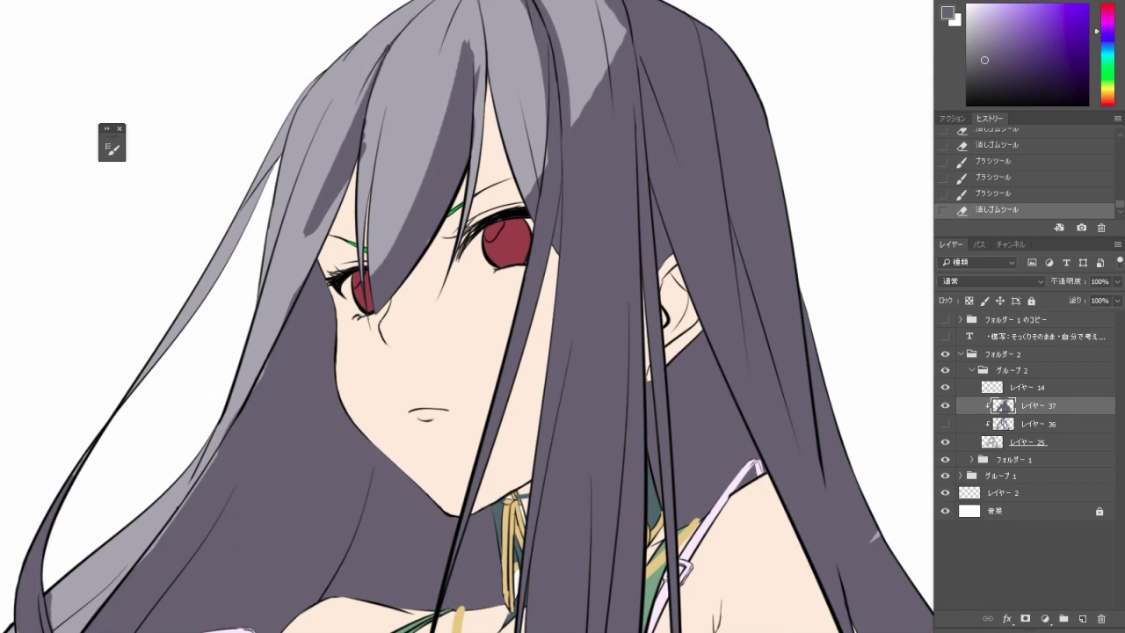
key("ctrl+alt+z")
key("ctrl+alt+z")
key("ctrl+alt+z")
key("ctrl+alt+z")
Repaint the tapered shadow on the left bang and erase lit streaks from the shadow on the right side of the crown.
key("b")
left_click_drag(378, 63, 324, 185)
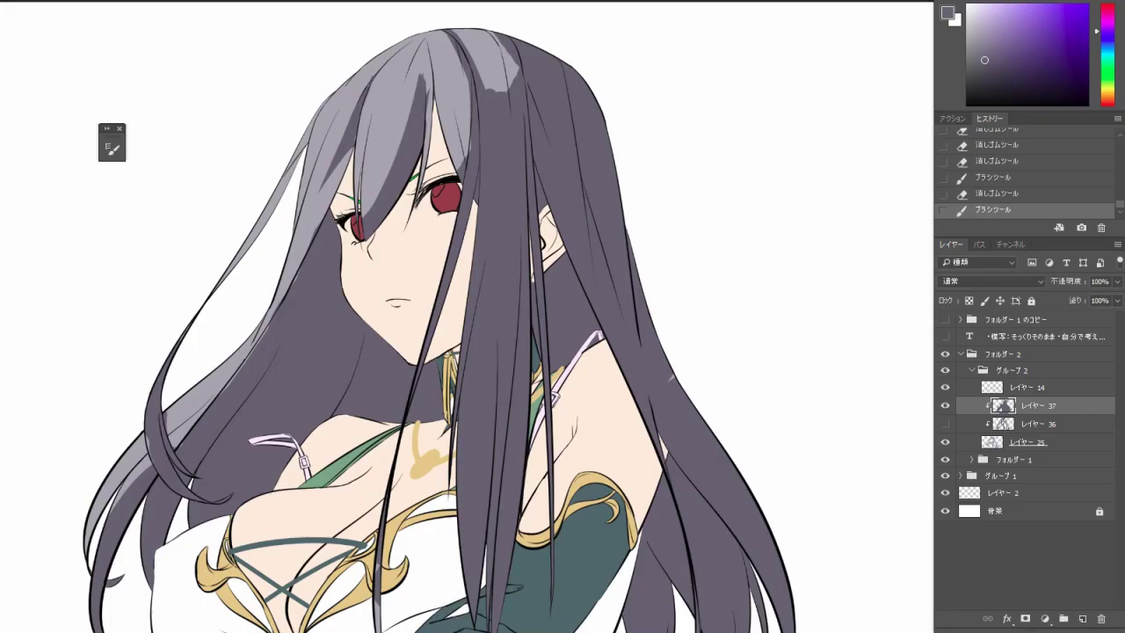
key("ctrl+minus")
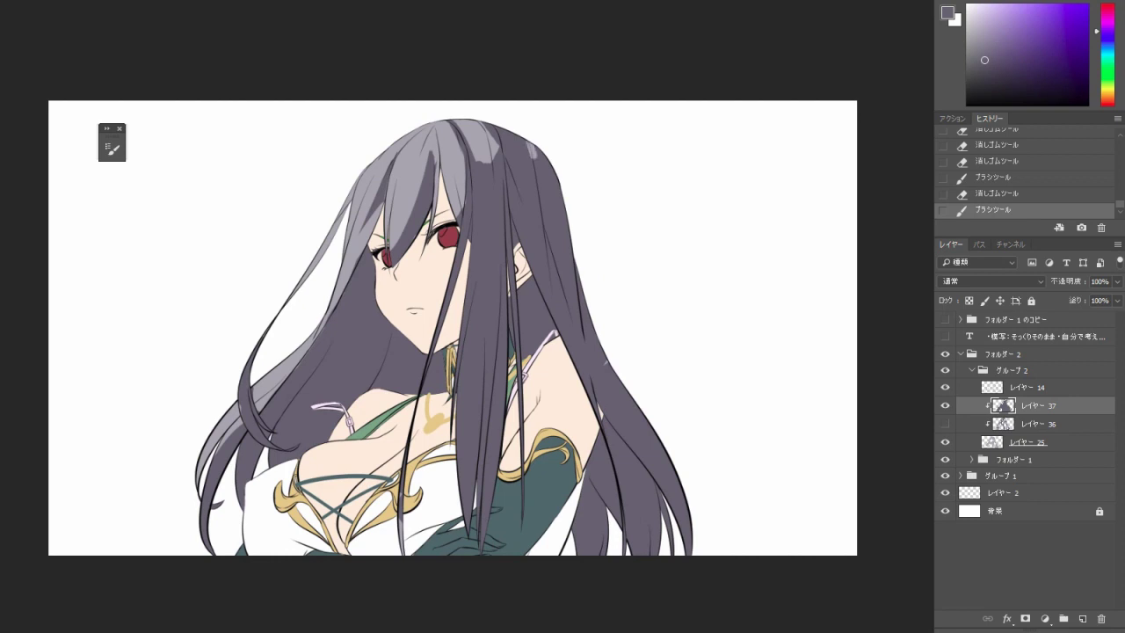
left_click_drag(543, 156, 565, 234)
left_click_drag(501, 128, 521, 155)
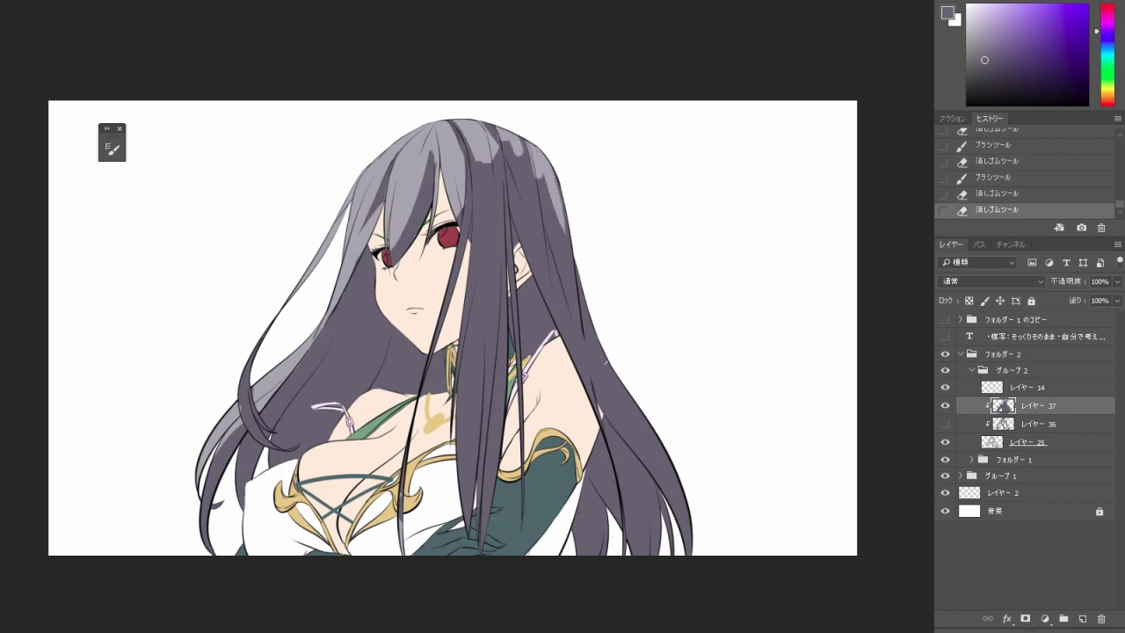
Erase the shadow along the outer edge of the long right-side hair and touch up the boundary of the lit band with the brush.
left_click_drag(584, 285, 628, 427)
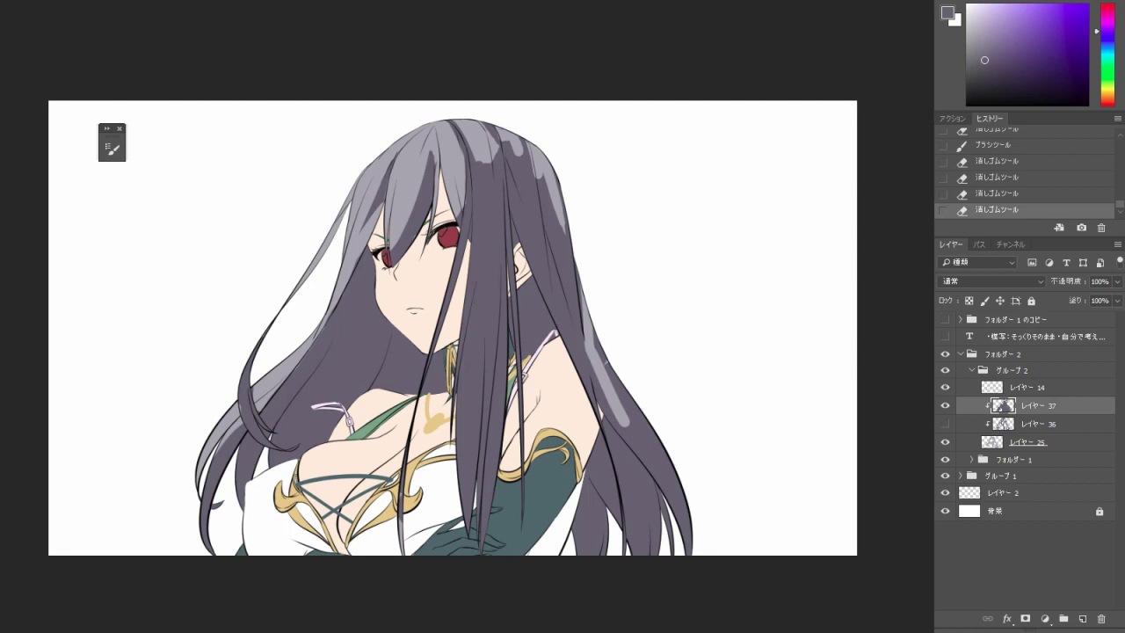
mouse_move(594, 327)
left_mouse_down()
mouse_move(691, 533)
mouse_move(654, 492)
left_mouse_up()
left_click_drag(583, 341, 620, 434)
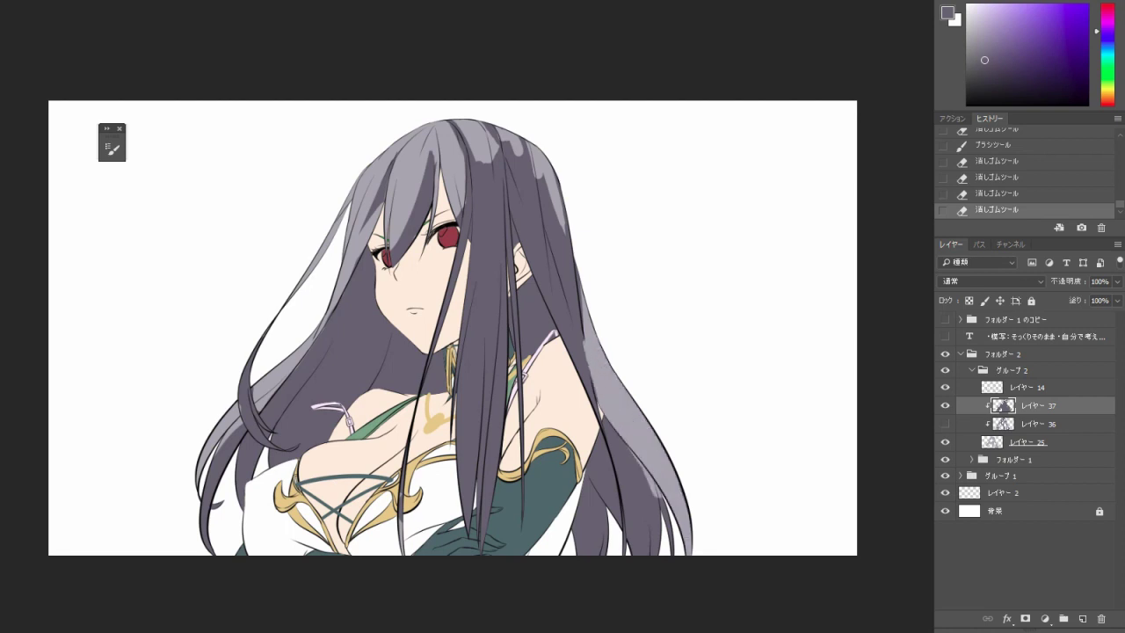
left_click_drag(583, 318, 596, 395)
mouse_move(632, 452)
left_mouse_down()
mouse_move(663, 498)
mouse_move(651, 477)
left_mouse_up()
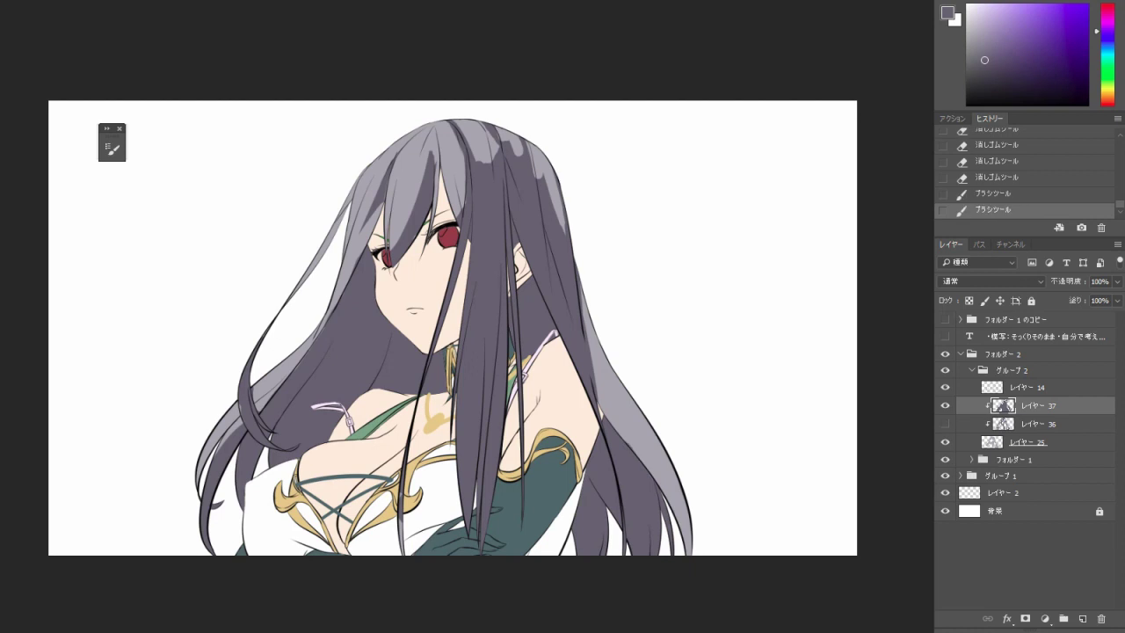
Erase long vertical light streaks from the shadow on the front hair falling beside the right side of the face.
left_click_drag(481, 373, 479, 238)
key("ctrl+z")
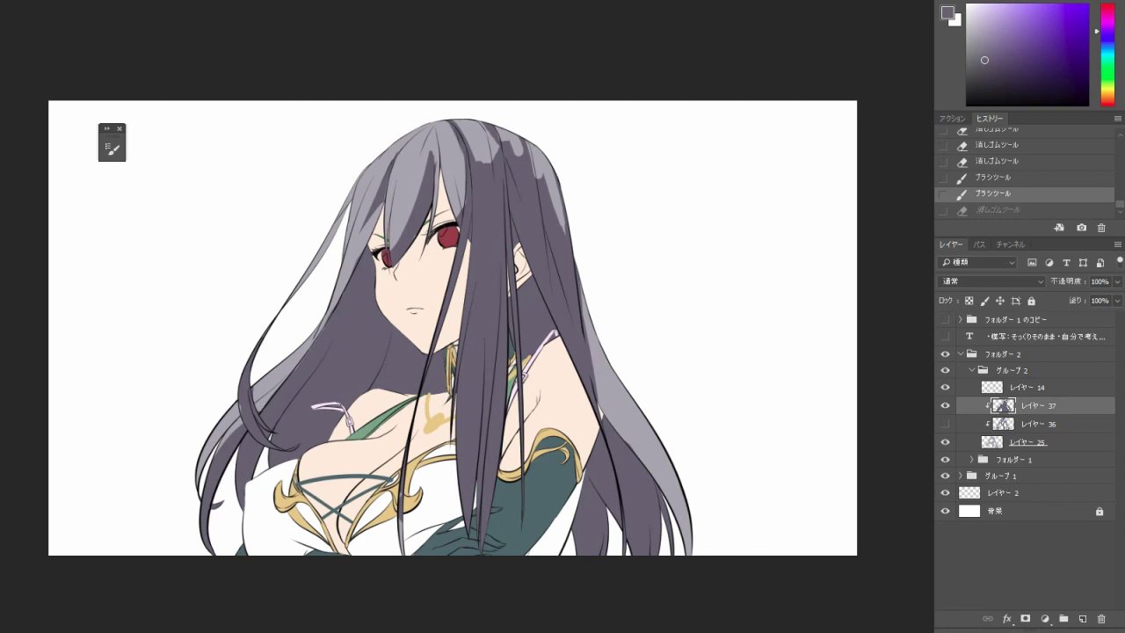
left_click_drag(471, 359, 471, 158)
left_click_drag(471, 359, 471, 158)
scroll(427, 249, "up", 2)
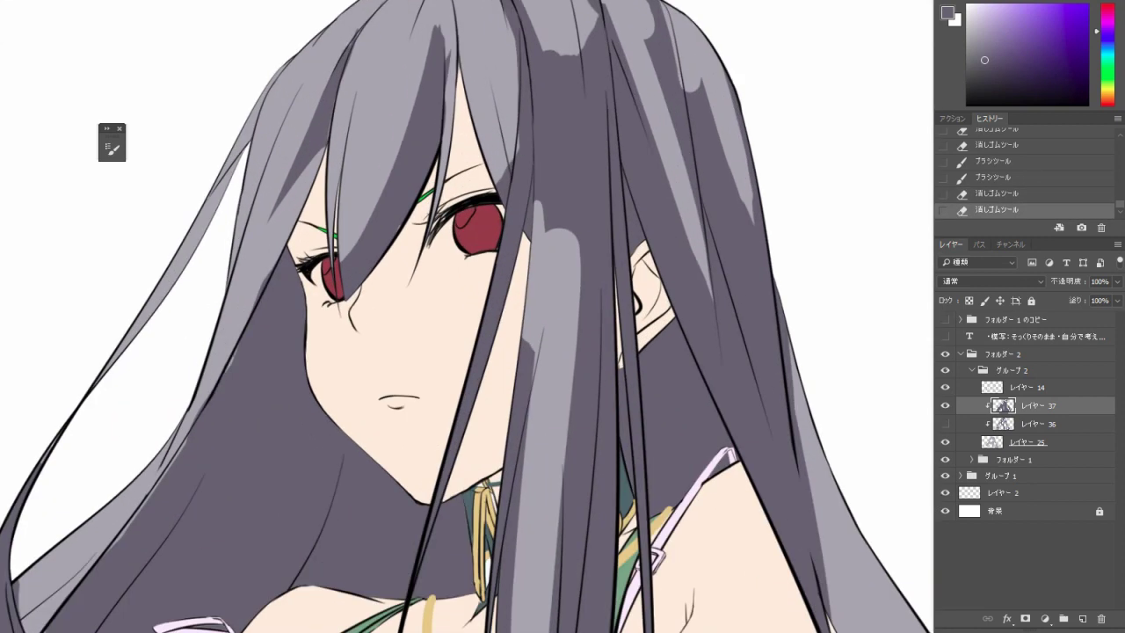
scroll(466, 317, "down", 2)
scroll(466, 264, "up", 2)
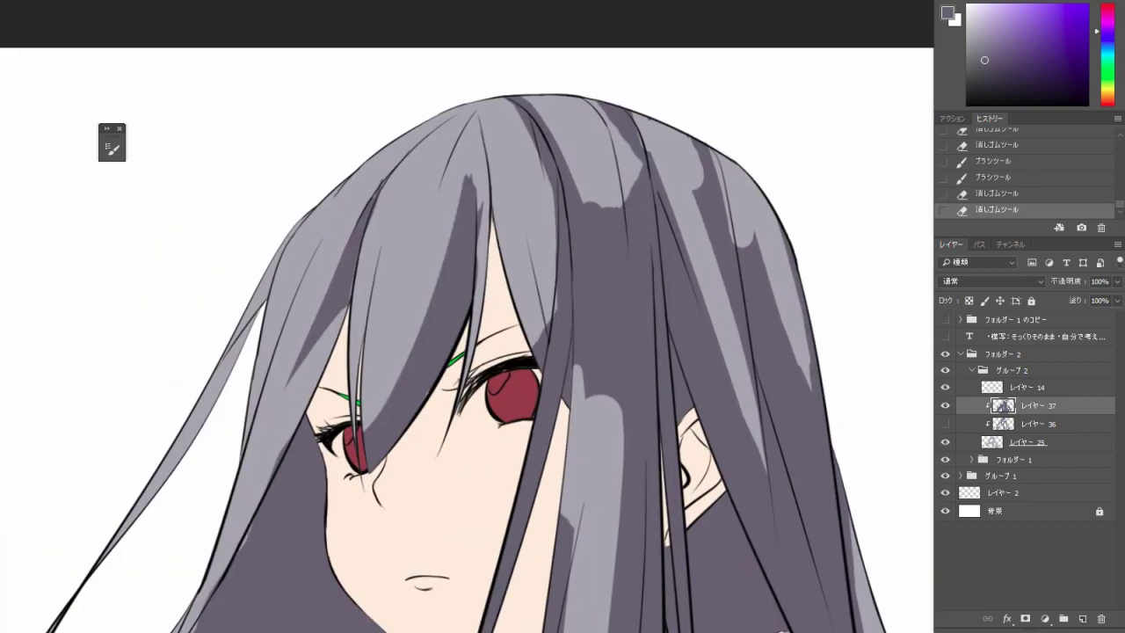
Sharpen the upper tip of the central bang's shadow with the brush and clean up the area around it with the eraser.
key("b")
mouse_move(468, 184)
left_mouse_down()
mouse_move(468, 143)
mouse_move(455, 245)
left_mouse_up()
right_click(481, 109)
key("Escape")
key("e")
mouse_move(481, 202)
left_mouse_down()
mouse_move(539, 346)
mouse_move(527, 186)
left_mouse_up()
Paint pointed shadows on the bang strand just right of the face's parting and refine their edges with the eraser.
key("b")
mouse_move(554, 271)
left_mouse_down()
mouse_move(531, 204)
mouse_move(536, 311)
left_mouse_up()
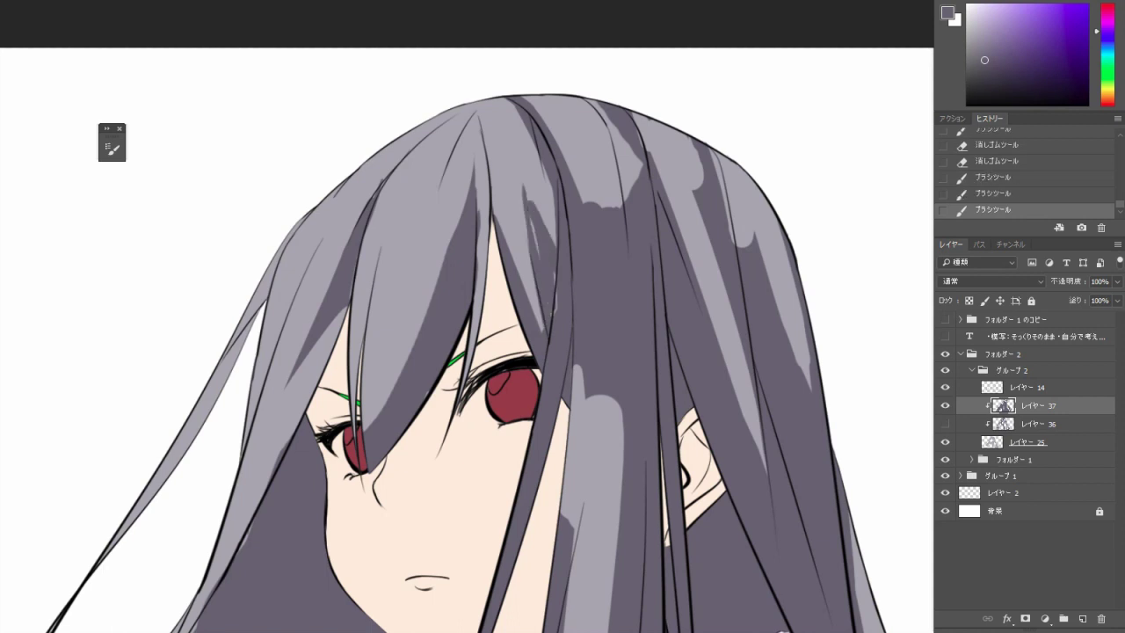
left_click_drag(538, 218, 529, 251)
key("e")
left_click_drag(545, 184, 526, 232)
key("ctrl+z")
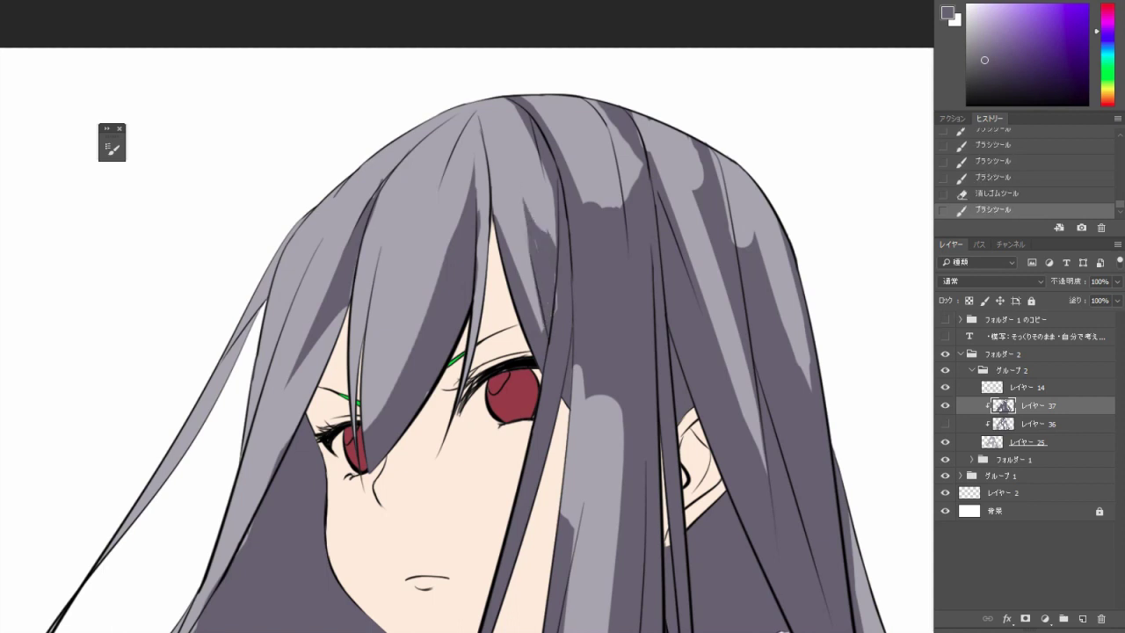
Reshape the light streak on the front hair beside the eye into tapered points, with a pointed shadow running down its middle.
left_click_drag(528, 351, 290, 290)
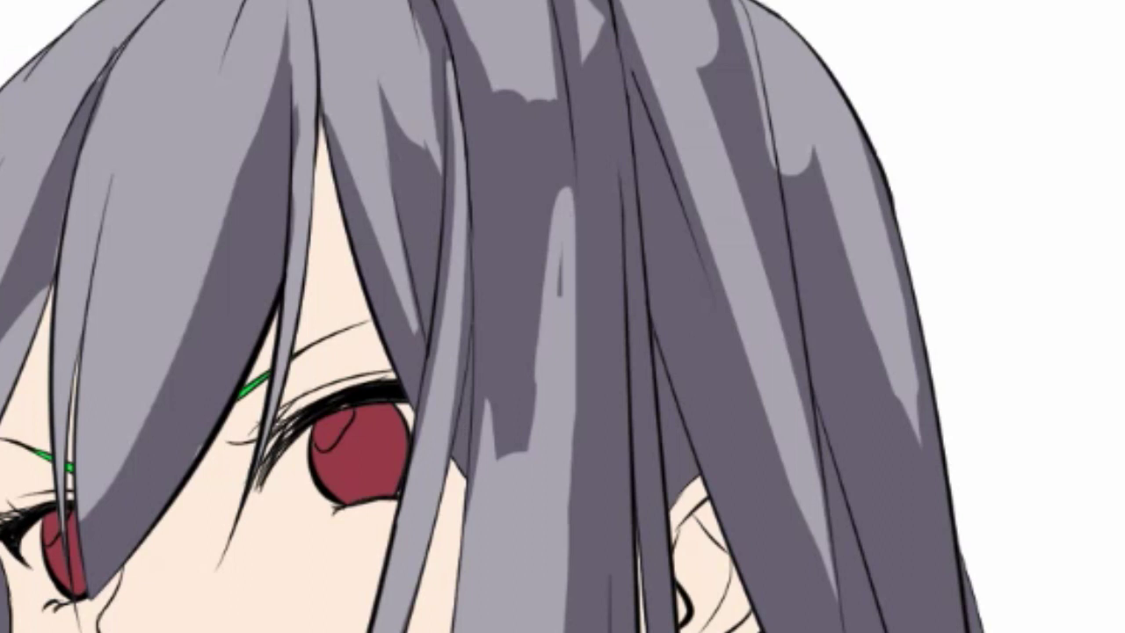
left_click_drag(550, 206, 512, 524)
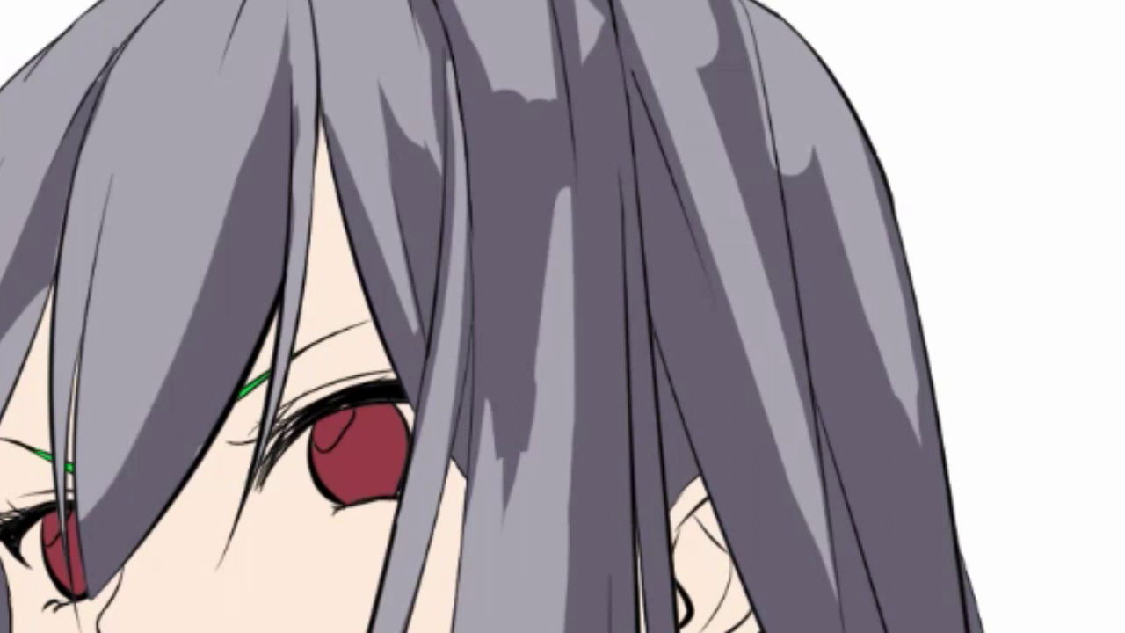
key("ctrl+z")
left_click_drag(563, 186, 507, 584)
left_click_drag(503, 454, 512, 596)
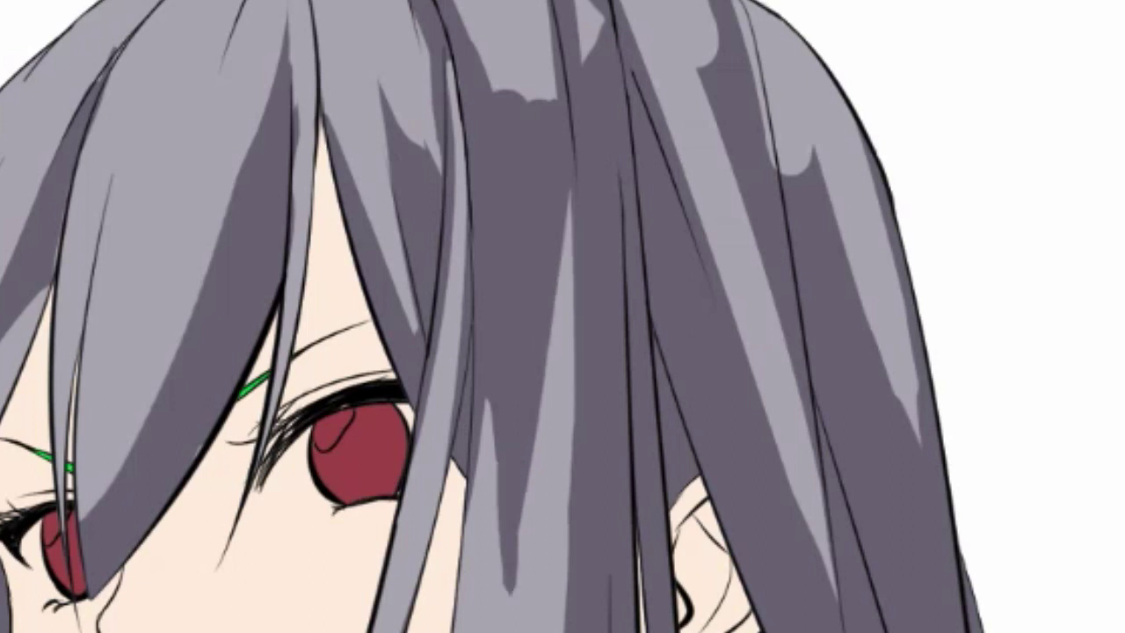
key("ctrl+z")
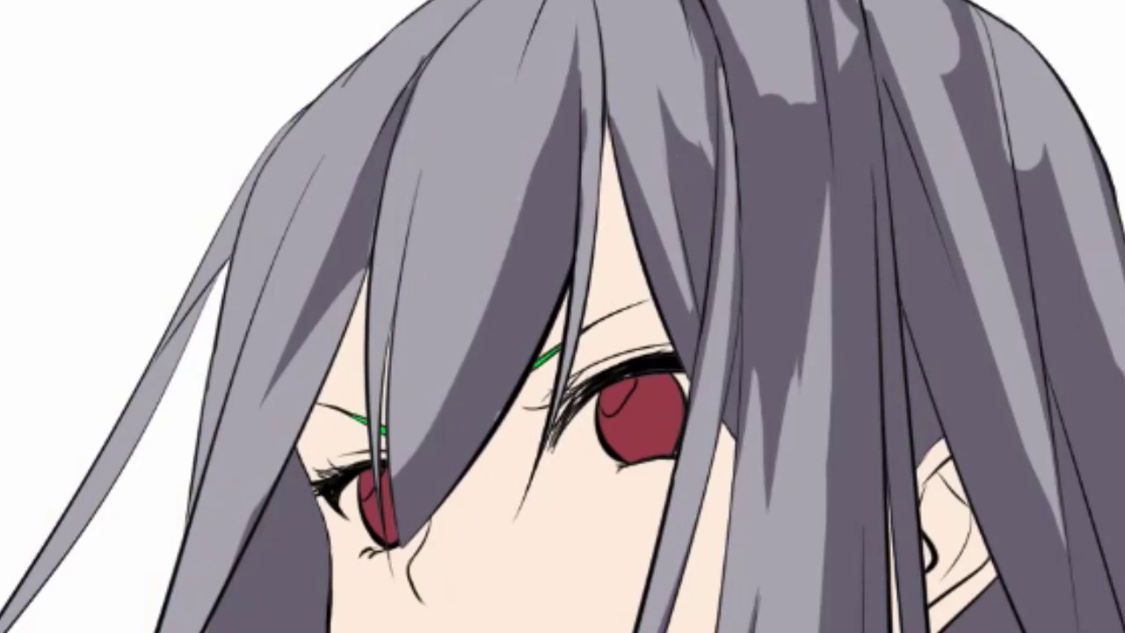
Erase a narrow light streak along the thin strand running from the crown down past the ear.
left_click_drag(858, 2, 888, 505)
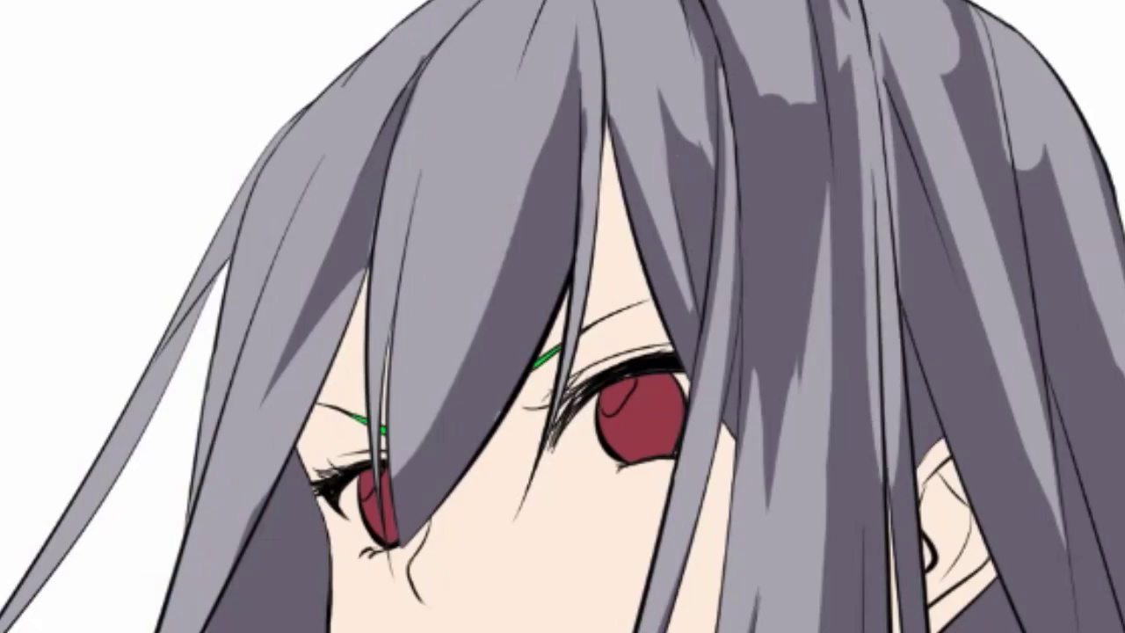
key("ctrl+z")
mouse_move(849, 2)
left_mouse_down()
mouse_move(879, 413)
mouse_move(893, 447)
left_mouse_up()
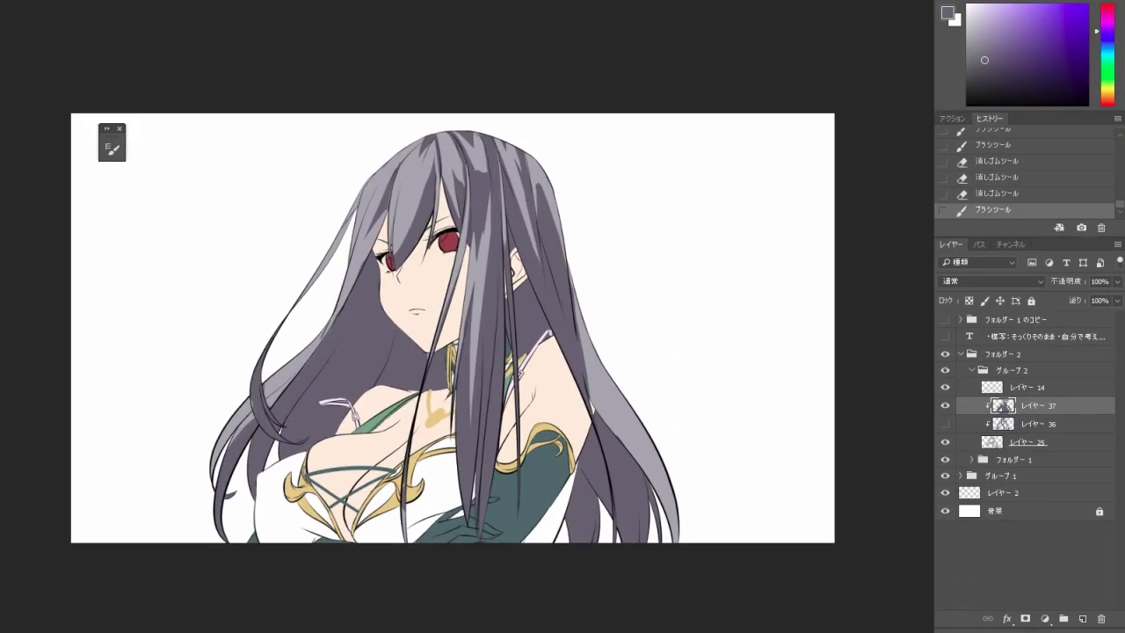
Brush shadow onto the loose thin strand on the left and onto the hair beneath its curled end.
key("ctrl+plus")
key("ctrl+plus")
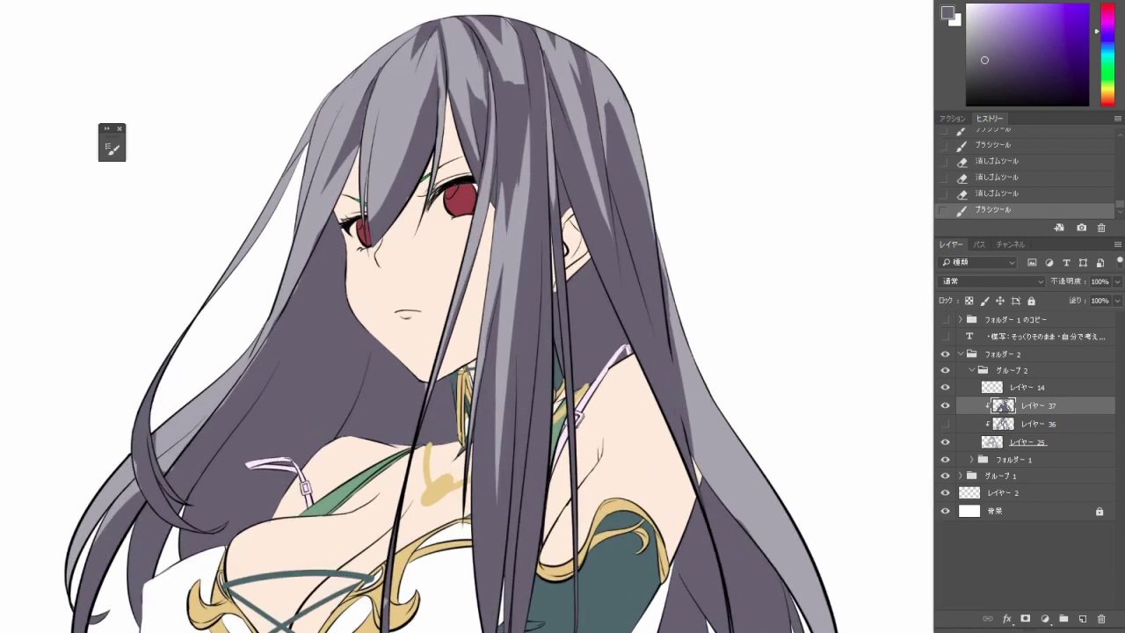
left_click_drag(268, 219, 211, 296)
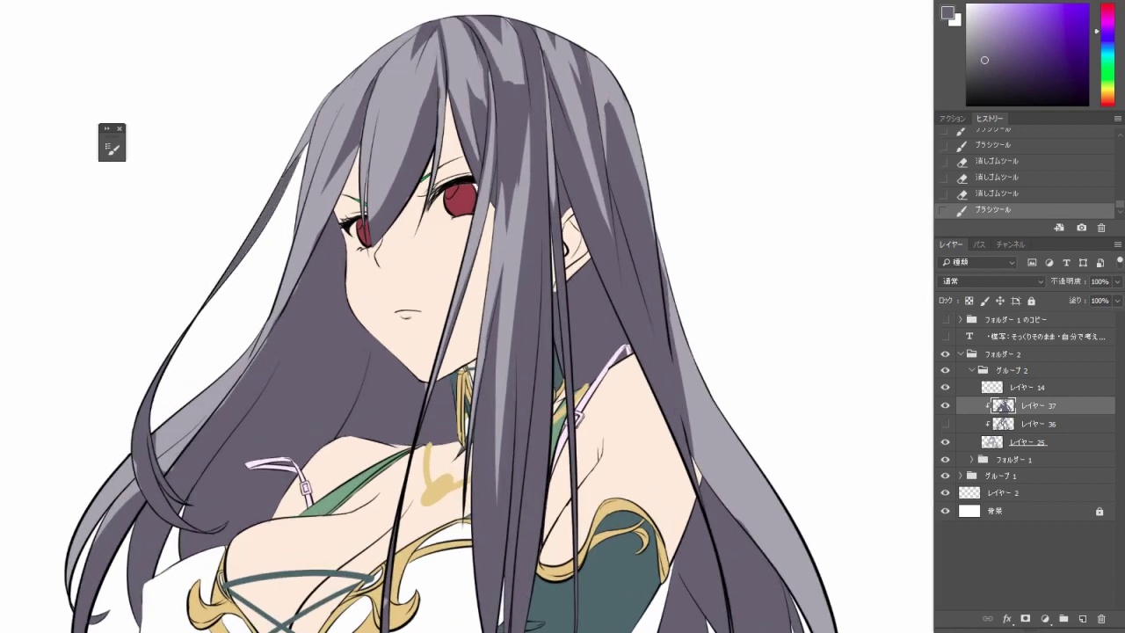
key("ctrl+minus")
key("ctrl+minus")
mouse_move(226, 397)
left_mouse_down()
mouse_move(224, 427)
mouse_move(247, 418)
left_mouse_up()
Choose the soft round 300 px tip and softly erase shadow from the lower-right back hair and the inner hair behind the chin.
right_click(470, 146)
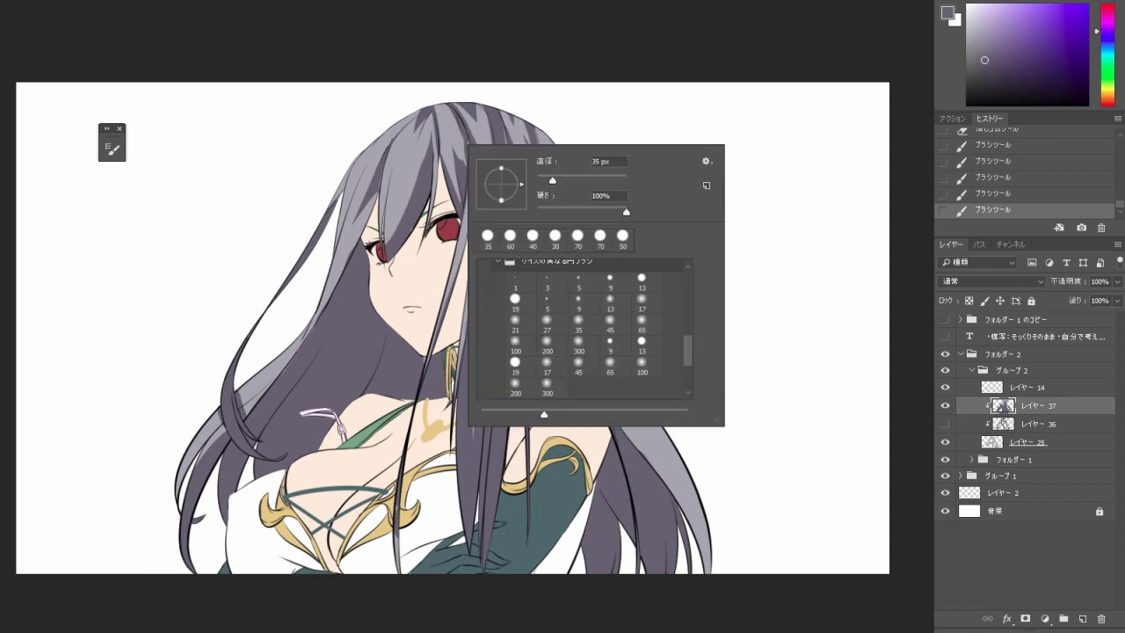
left_click(547, 387)
key("Return")
key("ctrl+minus")
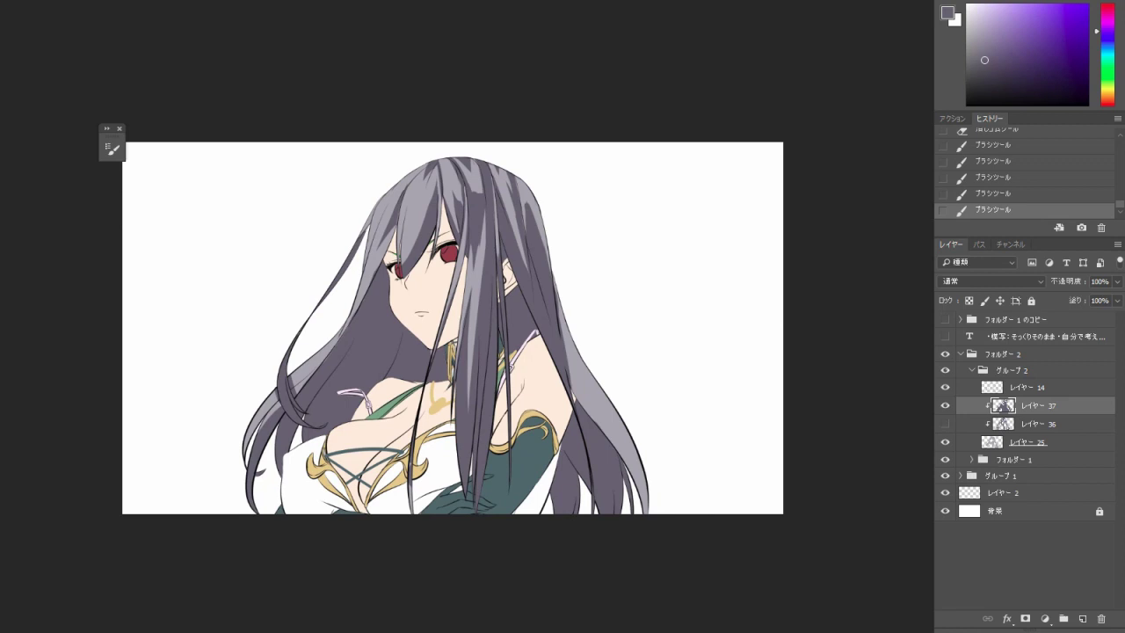
left_click(591, 458)
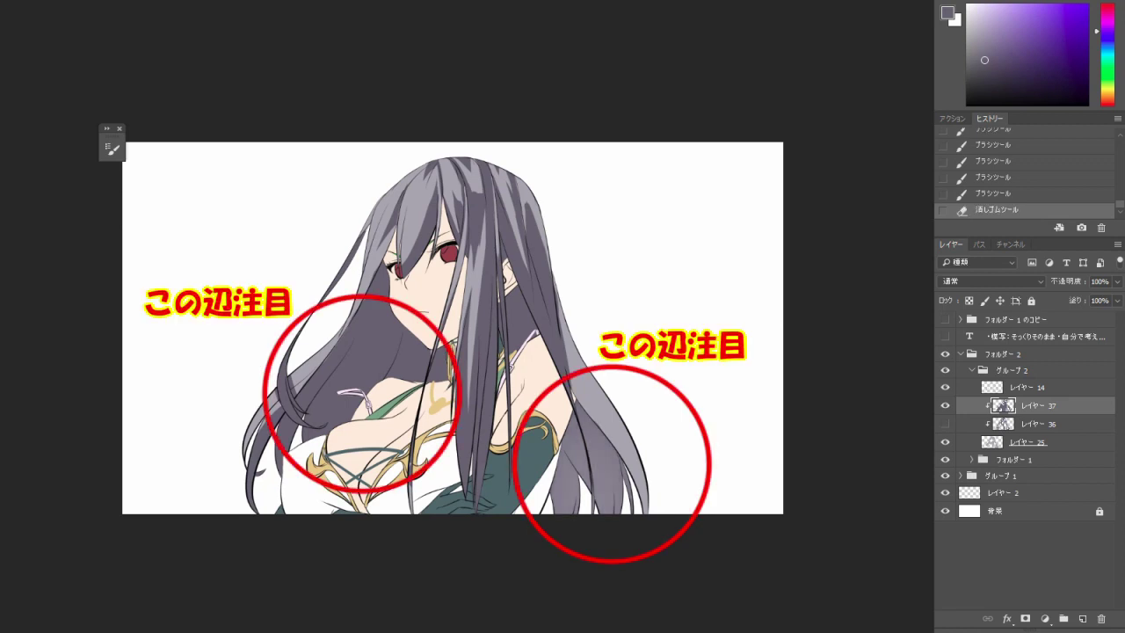
left_click(352, 397)
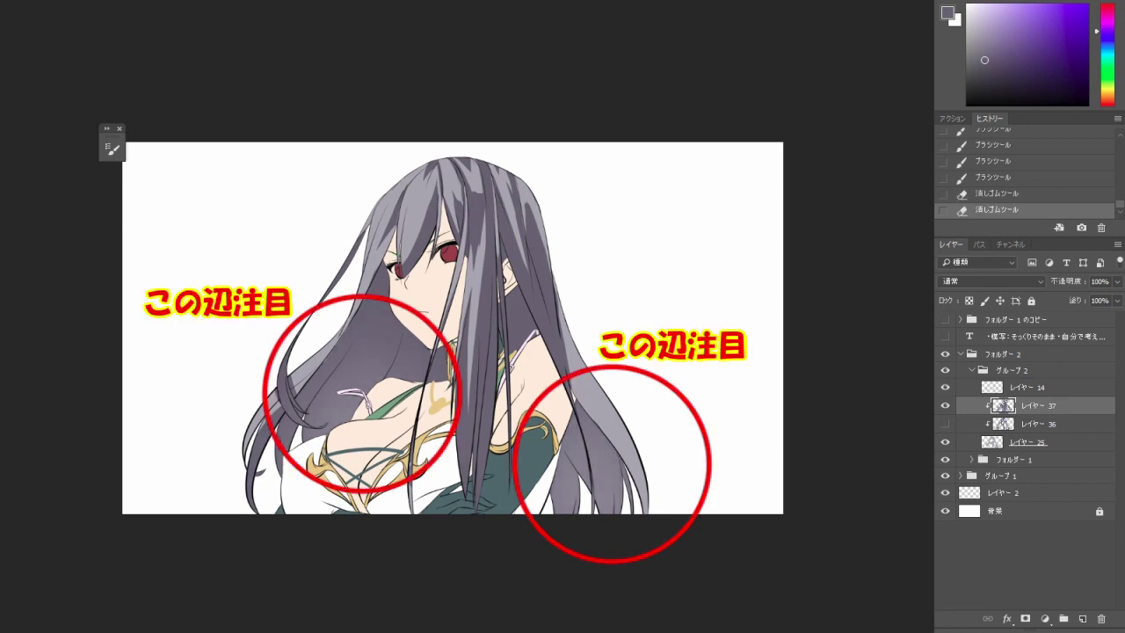
left_click_drag(374, 380, 348, 408)
Fade the shadow edges on the right side of the head with the large soft eraser.
left_click(577, 214)
key("ctrl+plus")
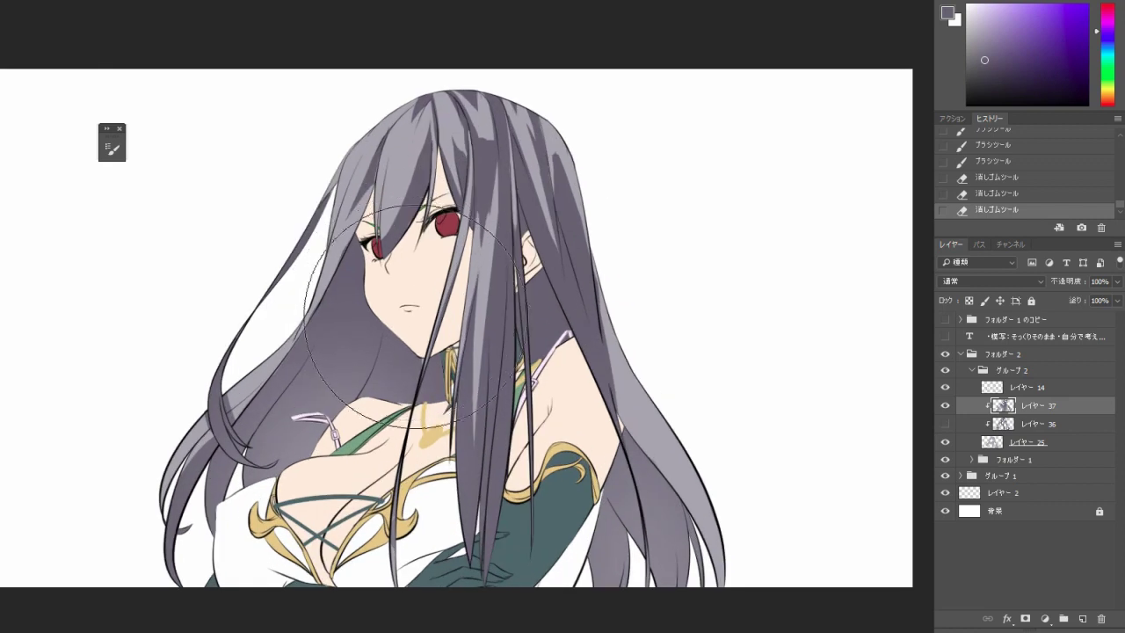
left_click(592, 212)
left_click_drag(540, 124, 576, 220)
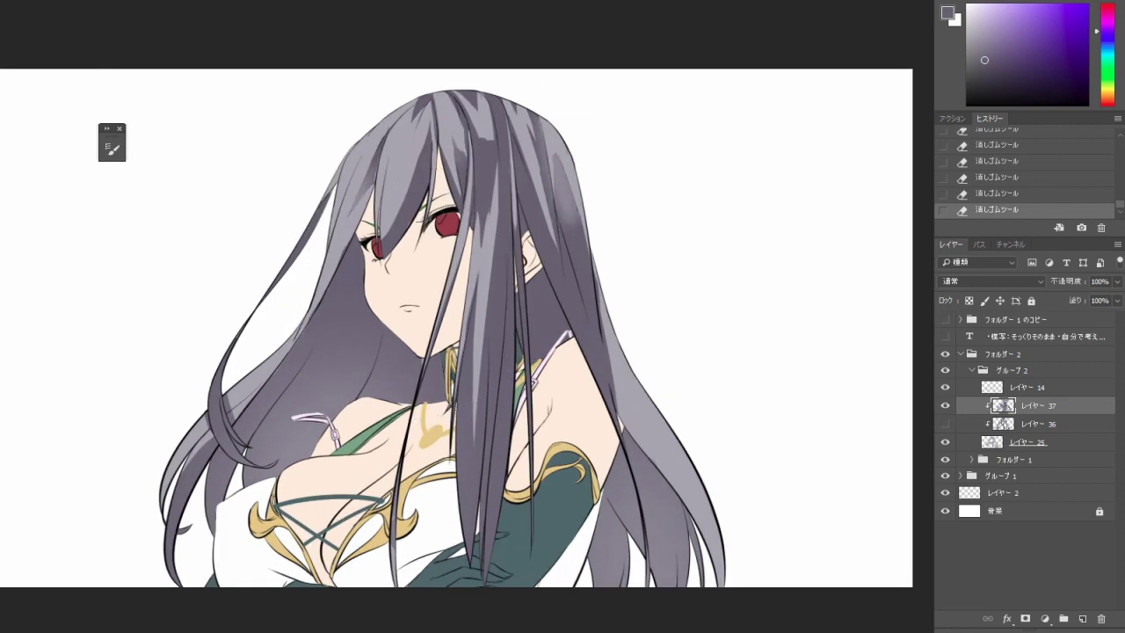
key("ctrl+z")
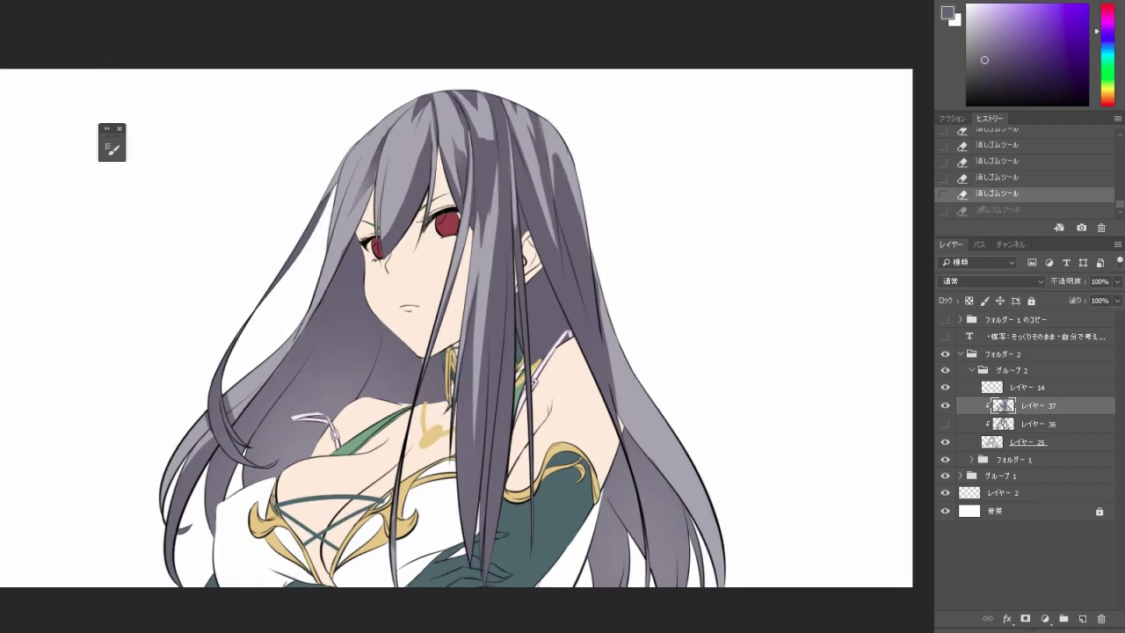
key("ctrl+z")
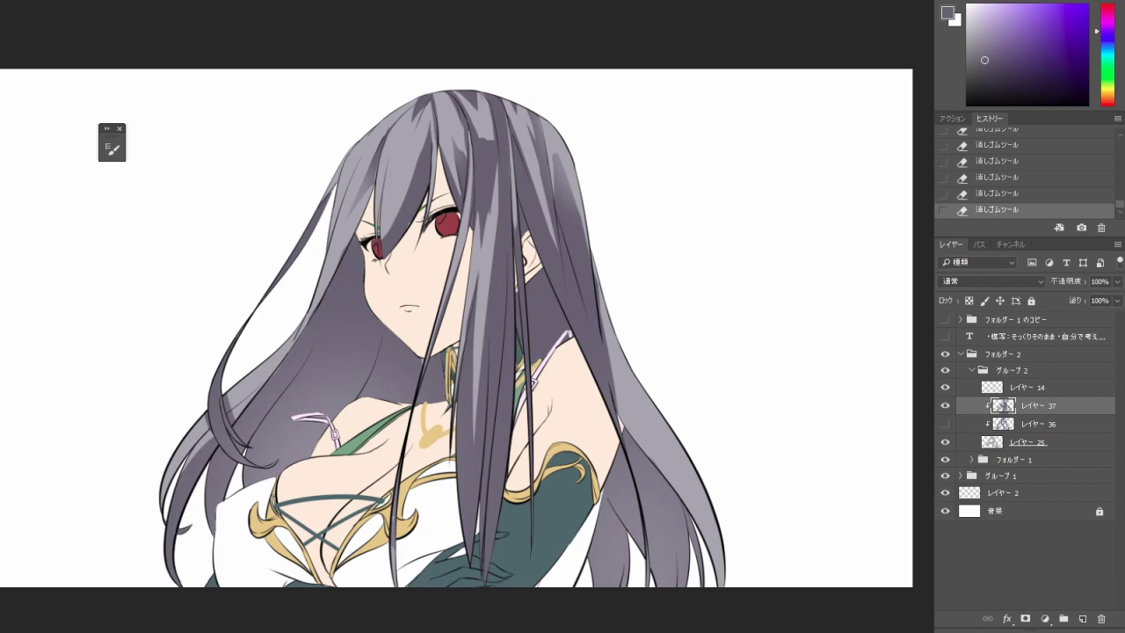
Brush shadow onto the bangs beside the face and onto the inner hair below and behind the chin.
mouse_move(423, 125)
left_mouse_down()
mouse_move(424, 181)
mouse_move(360, 291)
left_mouse_up()
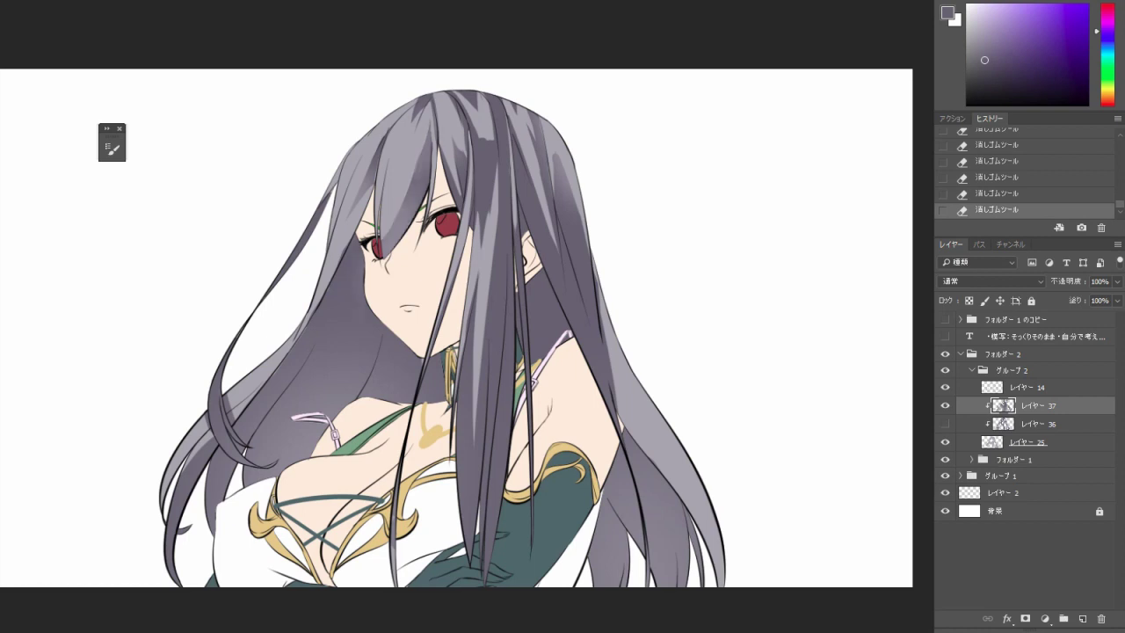
left_click_drag(383, 343, 357, 397)
left_click_drag(383, 362, 371, 396)
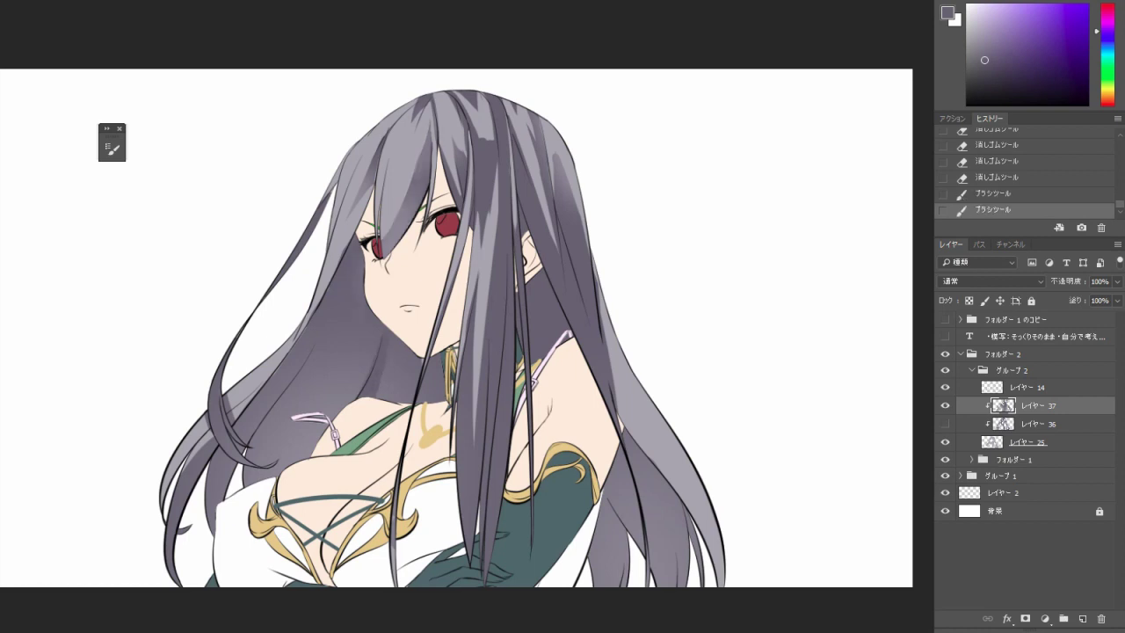
Brush tapered shadow streaks down the inner hair left of the face, from cheek level past the shoulder strap.
key("ctrl+plus")
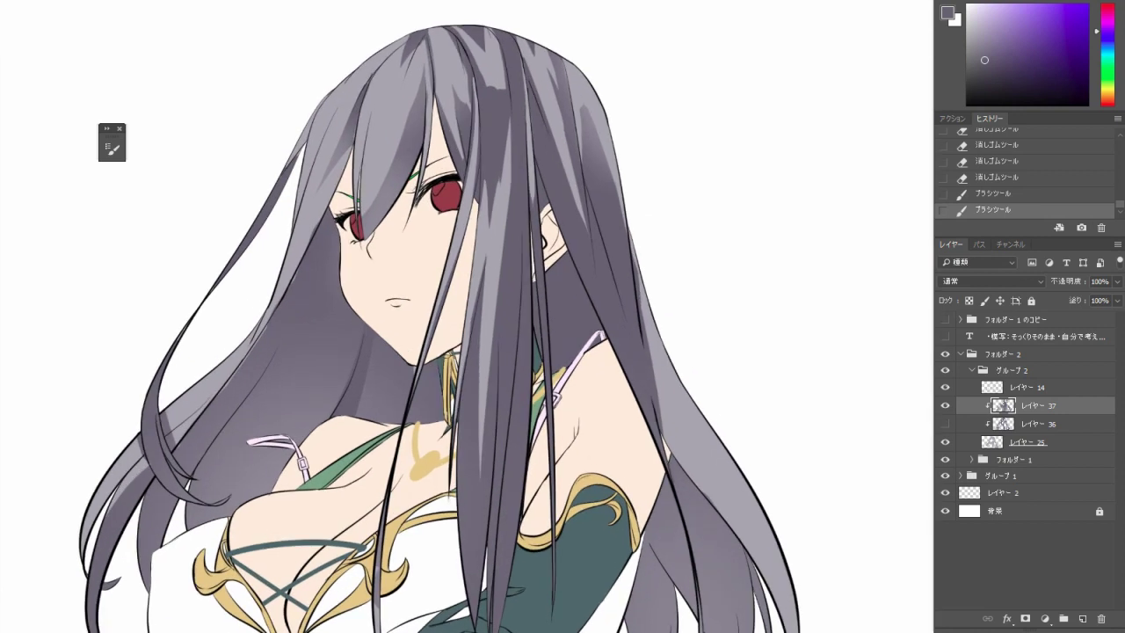
left_click_drag(295, 269, 215, 515)
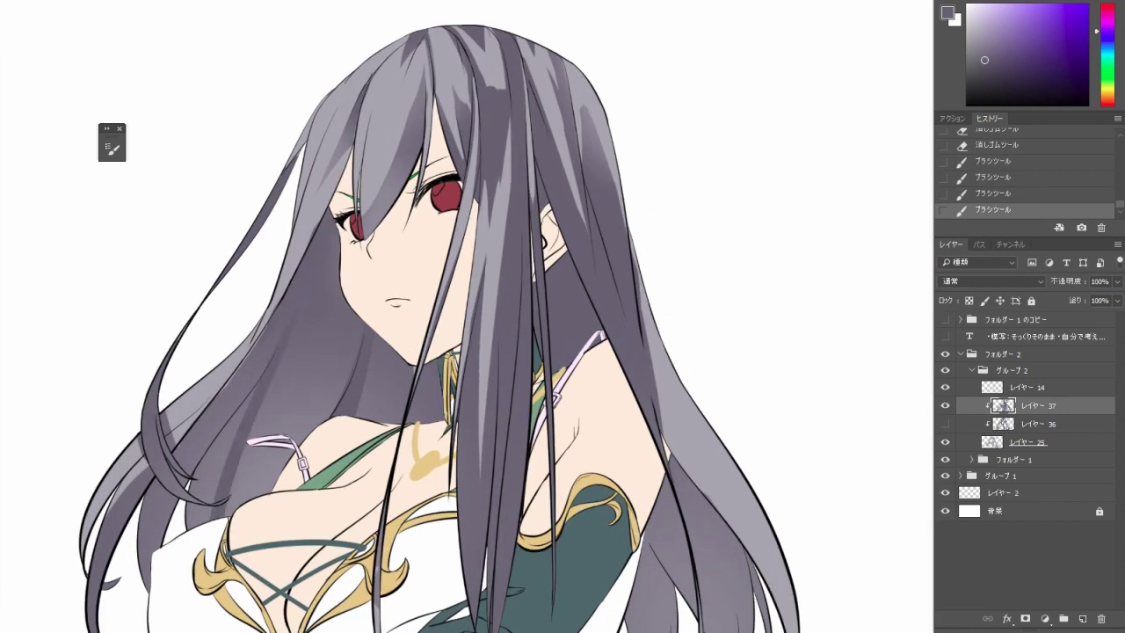
mouse_move(257, 378)
left_mouse_down()
mouse_move(200, 502)
mouse_move(190, 481)
mouse_move(208, 459)
left_mouse_up()
left_click_drag(195, 526, 215, 489)
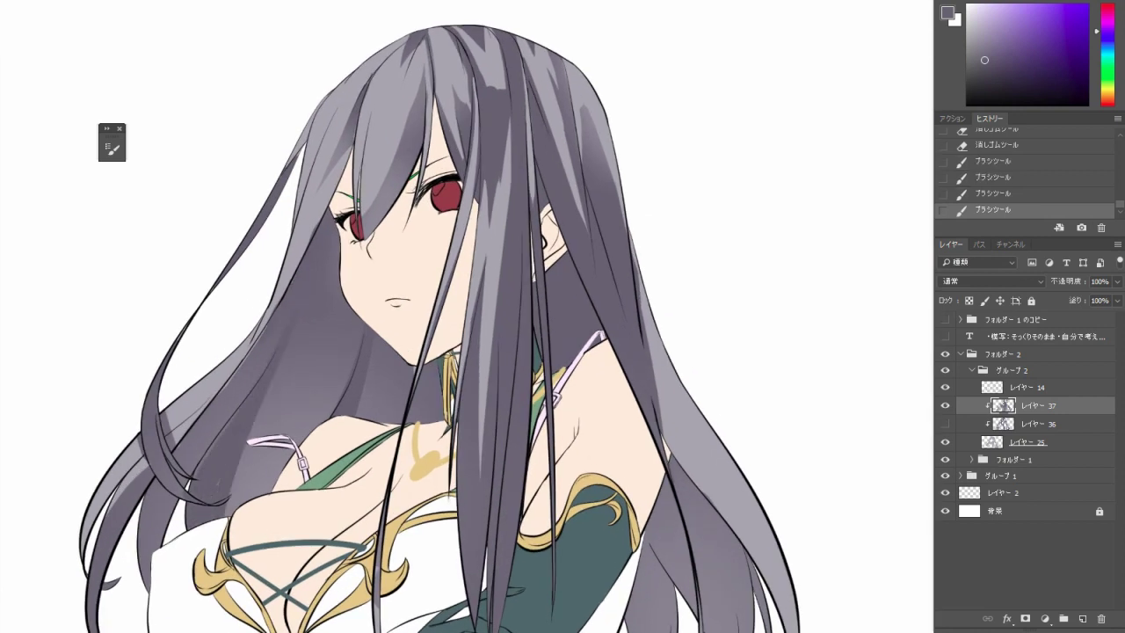
left_click_drag(236, 411, 202, 468)
left_click_drag(250, 391, 150, 568)
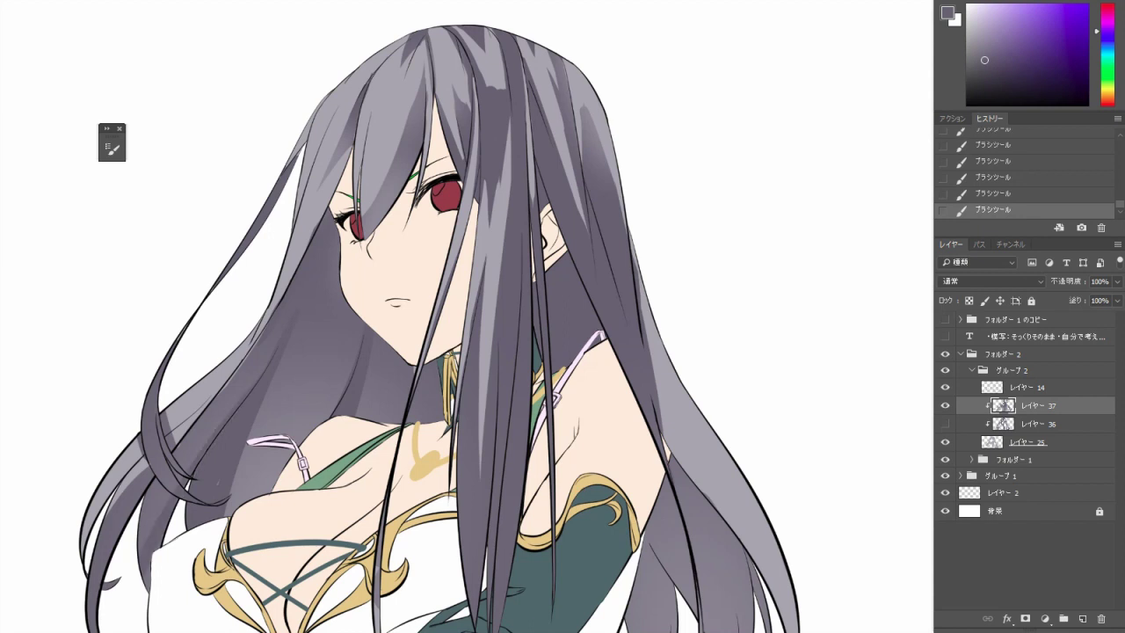
Toggle the last shadow stroke off and on to compare the hair at full-figure view.
key("ctrl+minus")
key("ctrl+z")
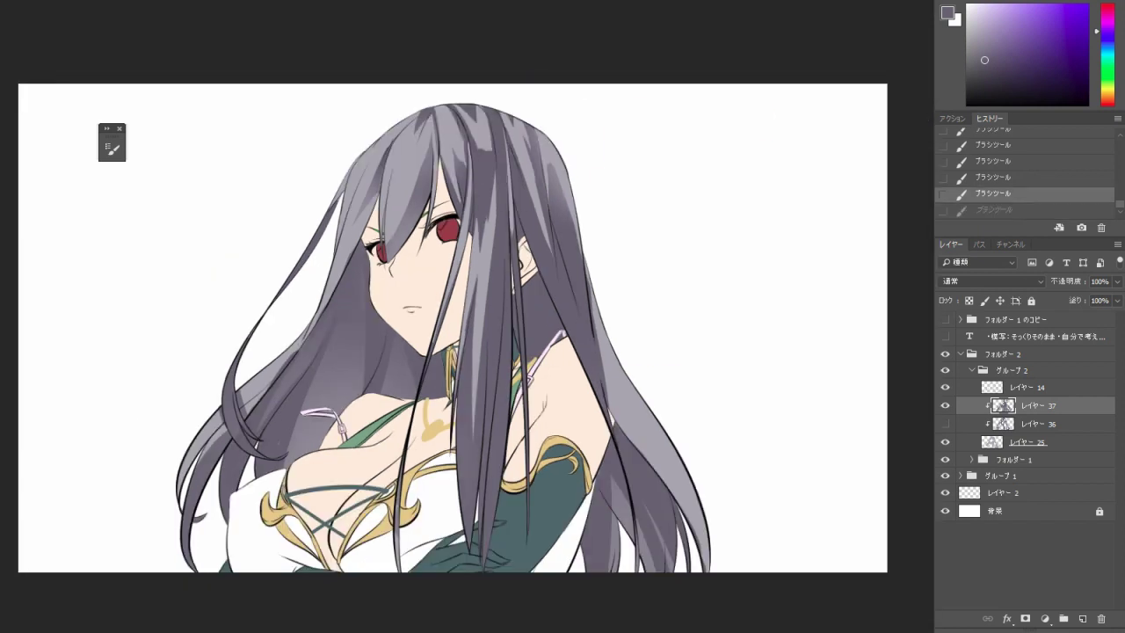
key("ctrl+z")
key("ctrl+z")
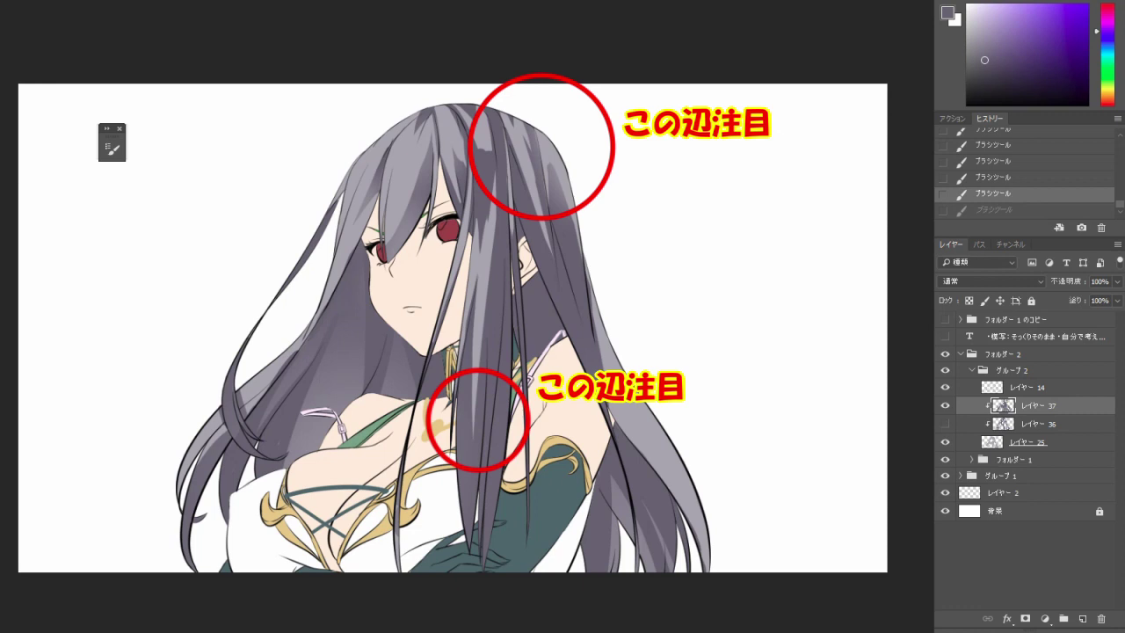
key("ctrl+z")
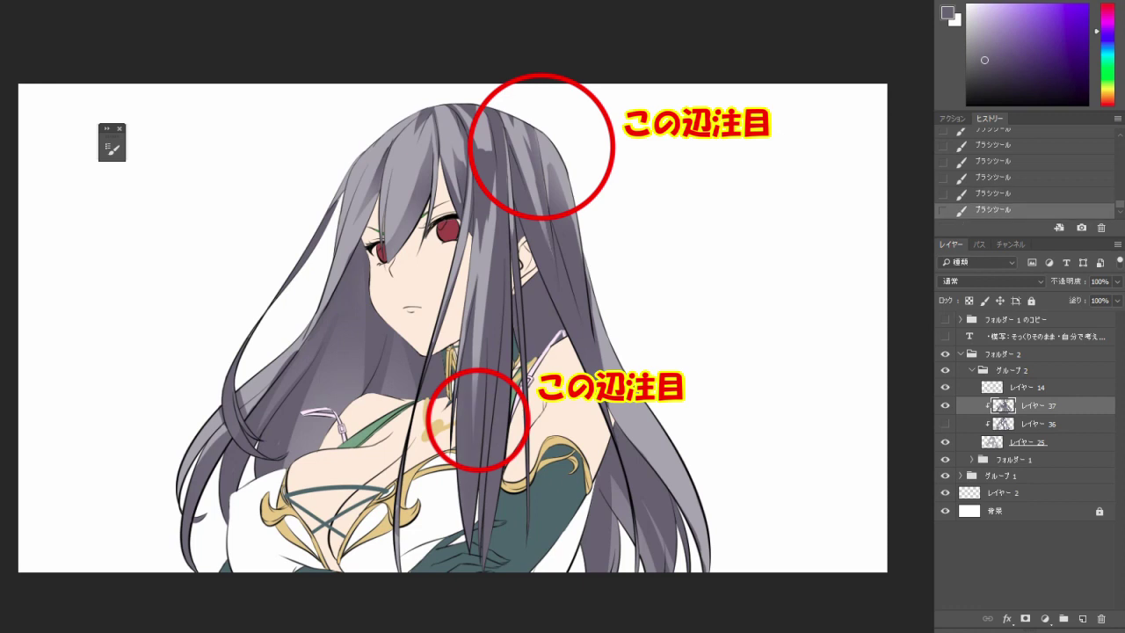
key("ctrl+z")
key("ctrl+z")
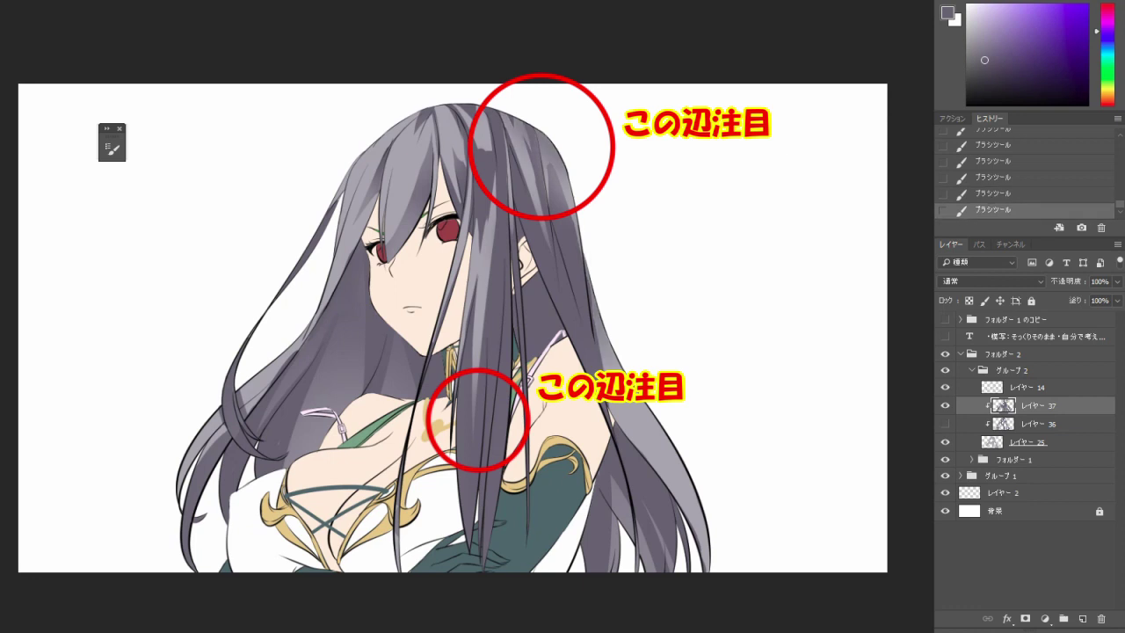
Choose the soft round 300 px tip and softly erase shadow from the lower part of the front strands.
right_click(669, 161)
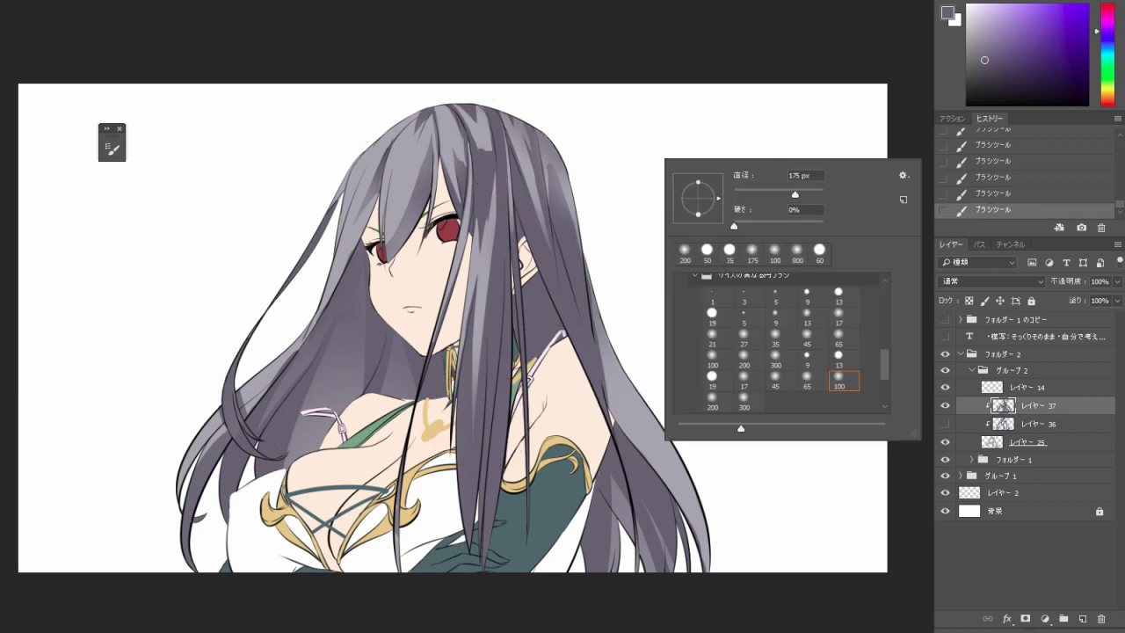
left_click(745, 402)
key("Return")
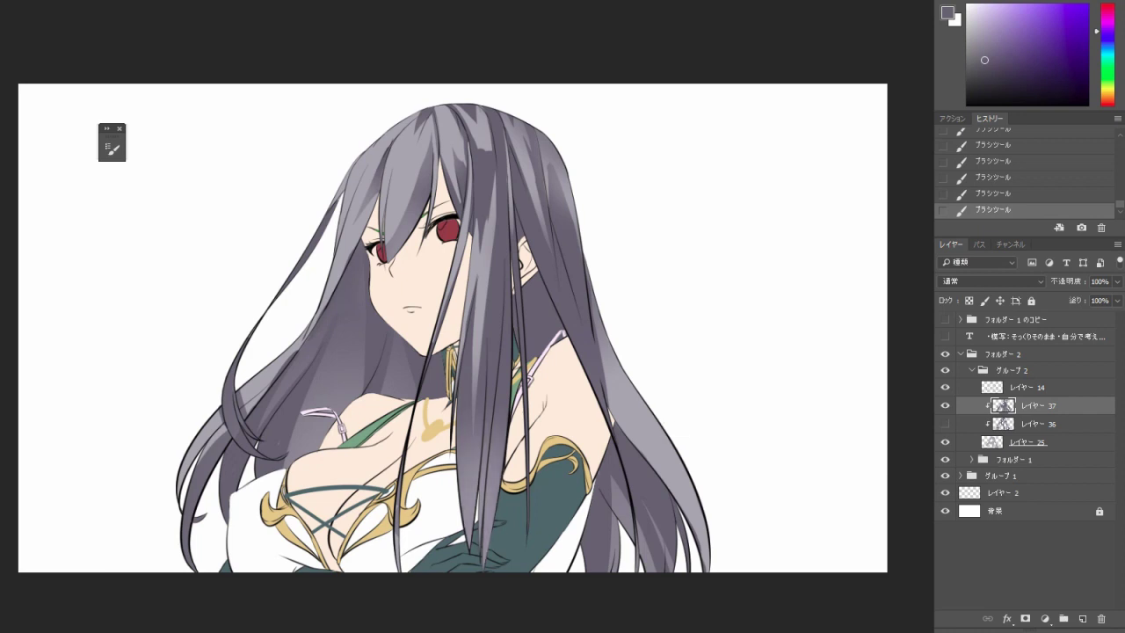
key("e")
left_click_drag(482, 416, 482, 569)
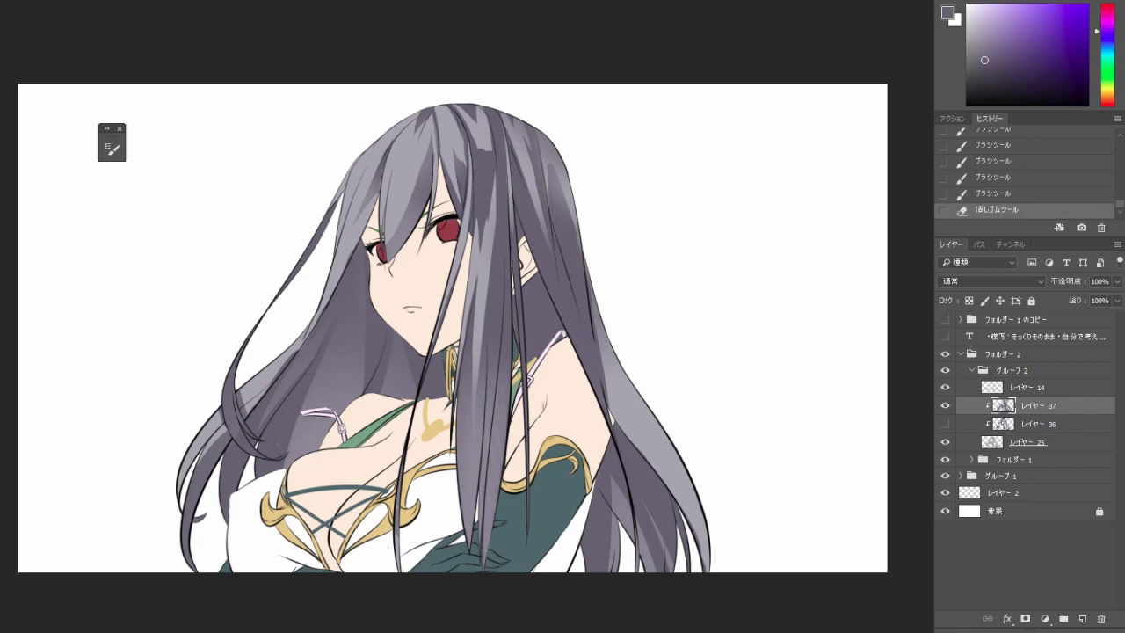
Choose the hard round 50 px tip and brush crisp shadow strands down the lower front hair.
right_click(645, 211)
left_click(707, 301)
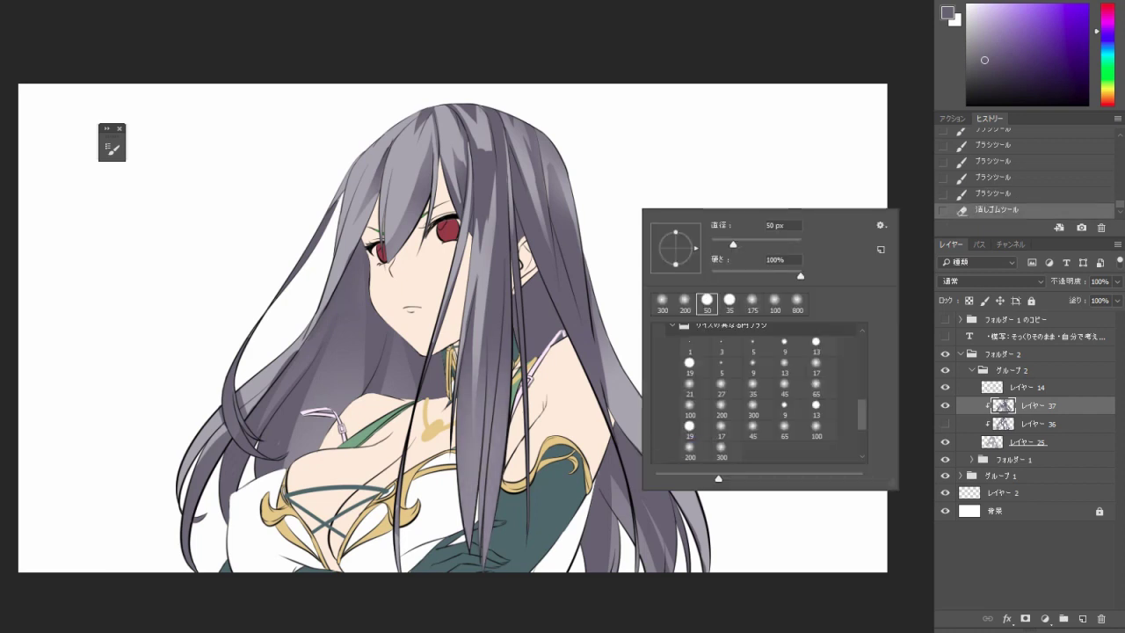
key("Return")
key("b")
left_click_drag(486, 360, 484, 518)
key("ctrl+z")
left_click_drag(486, 362, 486, 538)
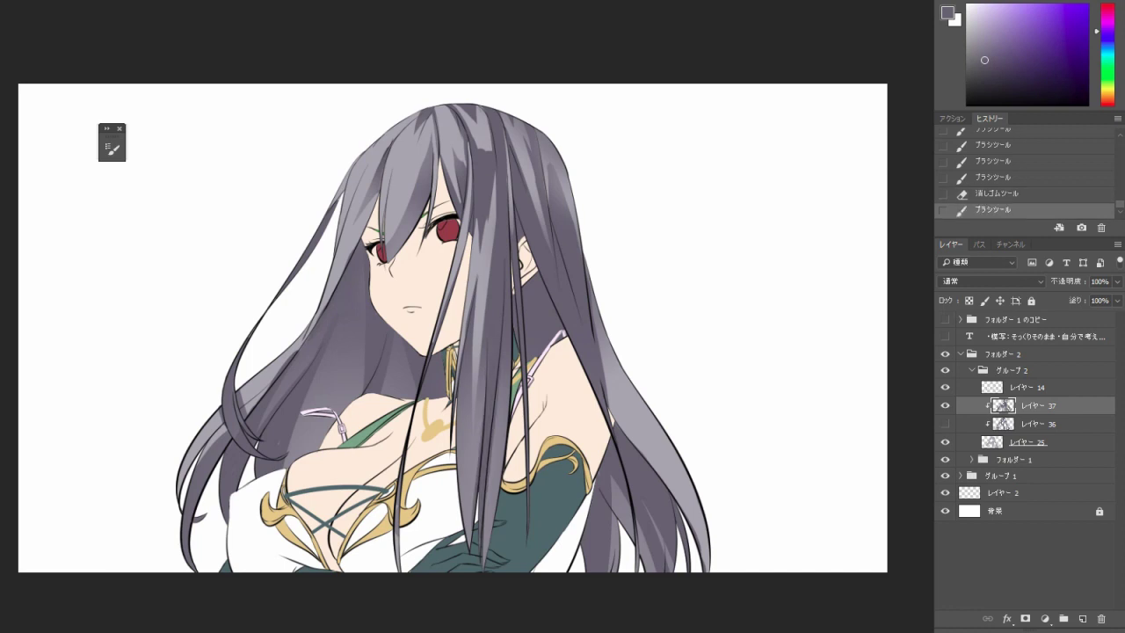
left_click_drag(503, 362, 503, 500)
Check the whole figure at a reduced size and save the document.
key("ctrl+minus")
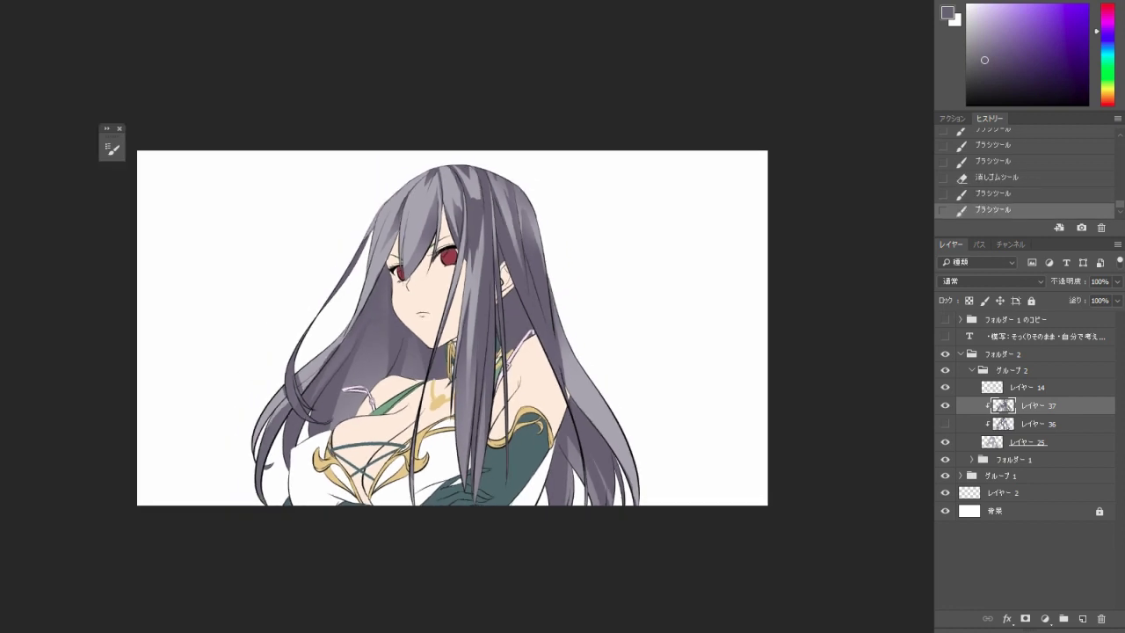
key("ctrl+minus")
key("ctrl+plus")
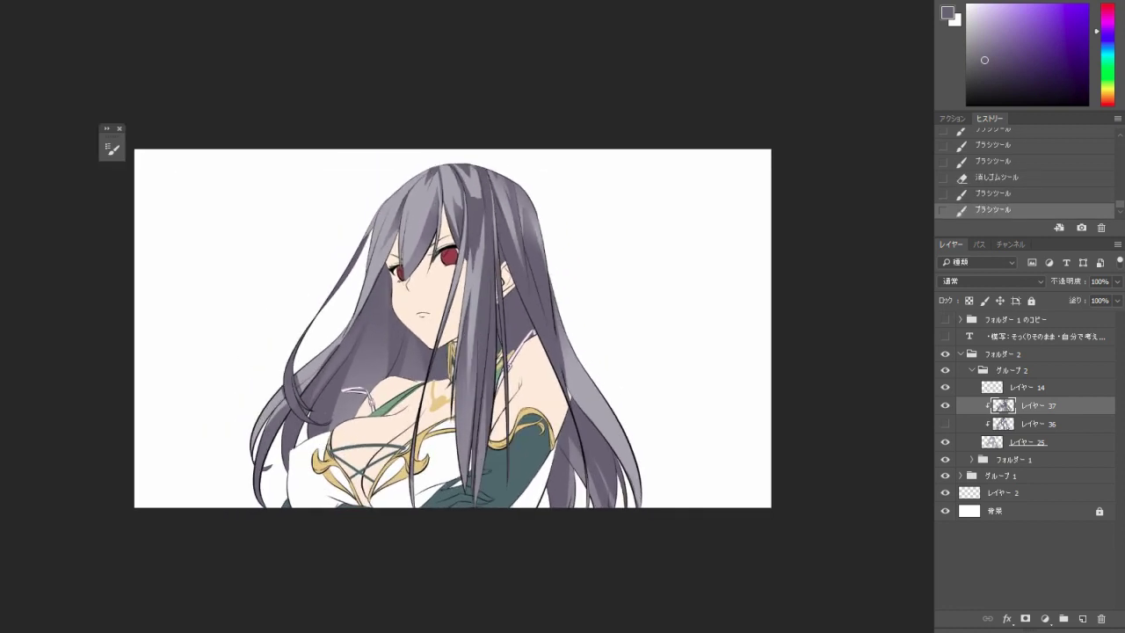
key("ctrl+s")
key("ctrl+plus")
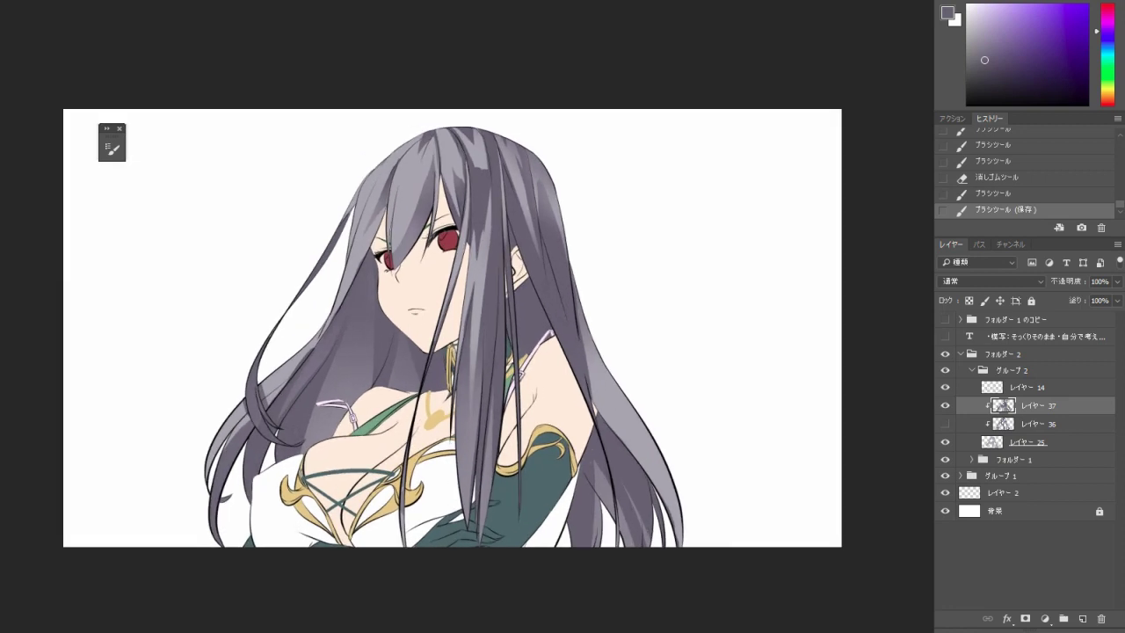
Hide レイヤー 37, then show and select レイヤー 36 with the alternative finely stranded shading.
left_click(946, 405)
left_click(945, 424)
left_click(1047, 424)
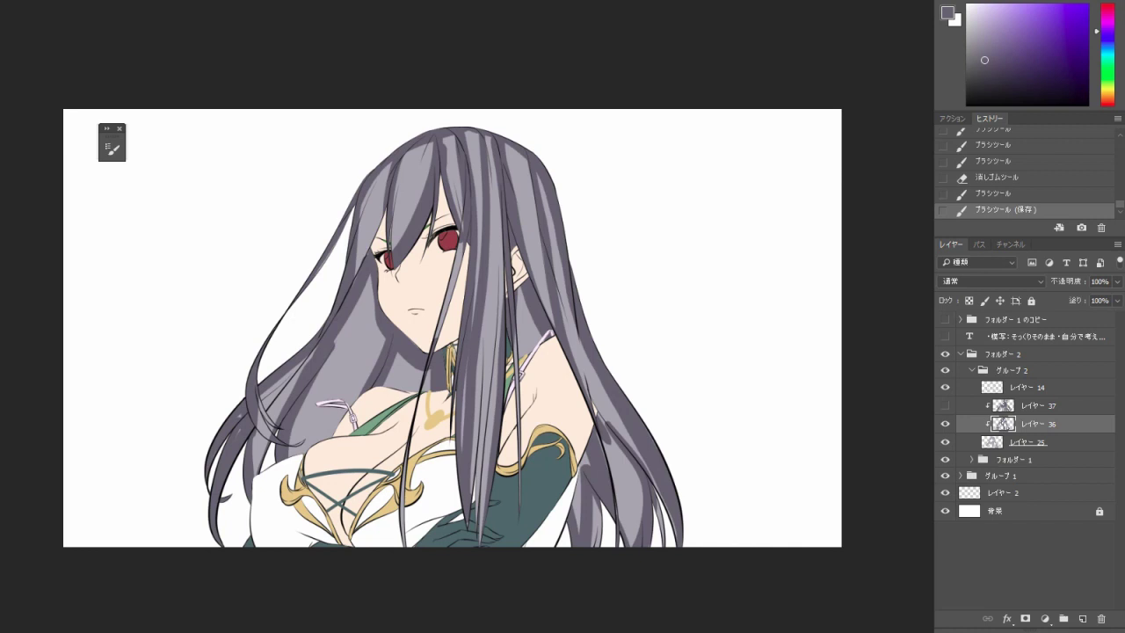
Softly erase shadow on レイヤー 36 across the upper-left hair, the long front strands and the left back hair.
left_click_drag(334, 225, 353, 262)
key("ctrl+z")
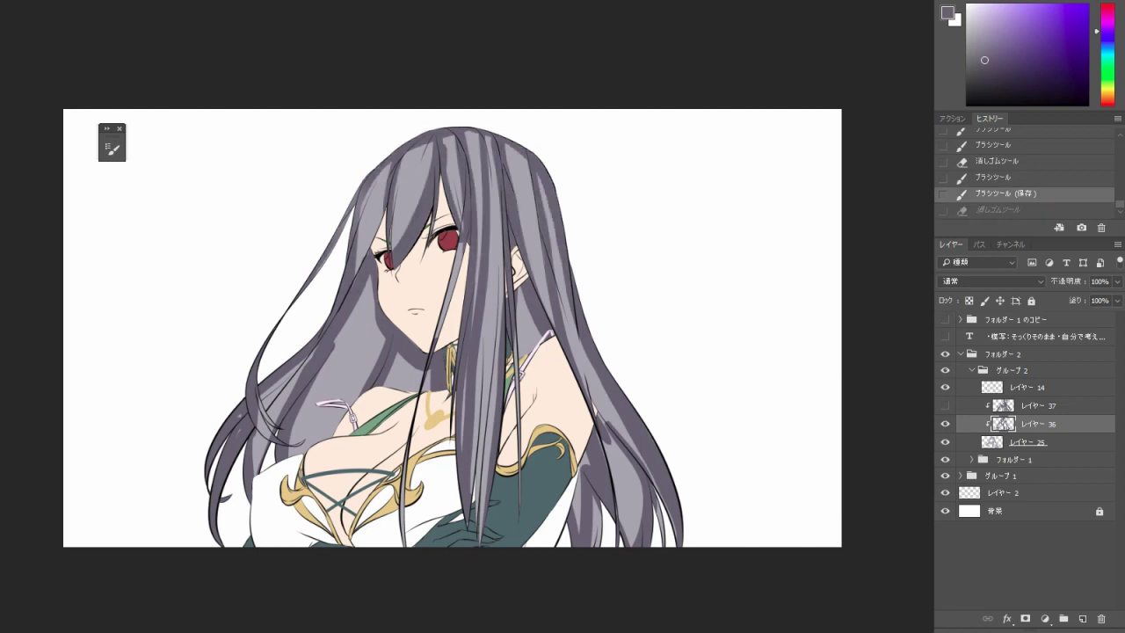
key("ctrl+shift+z")
key("ctrl+minus")
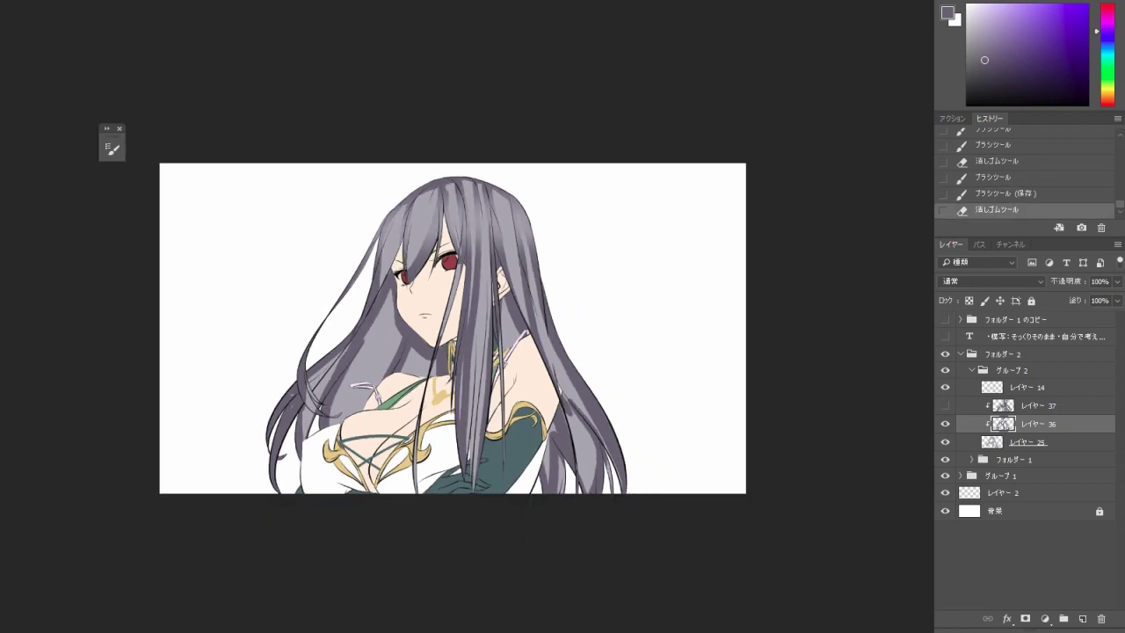
left_click_drag(464, 315, 482, 459)
left_click_drag(369, 313, 313, 423)
scroll(452, 328, "up", 2)
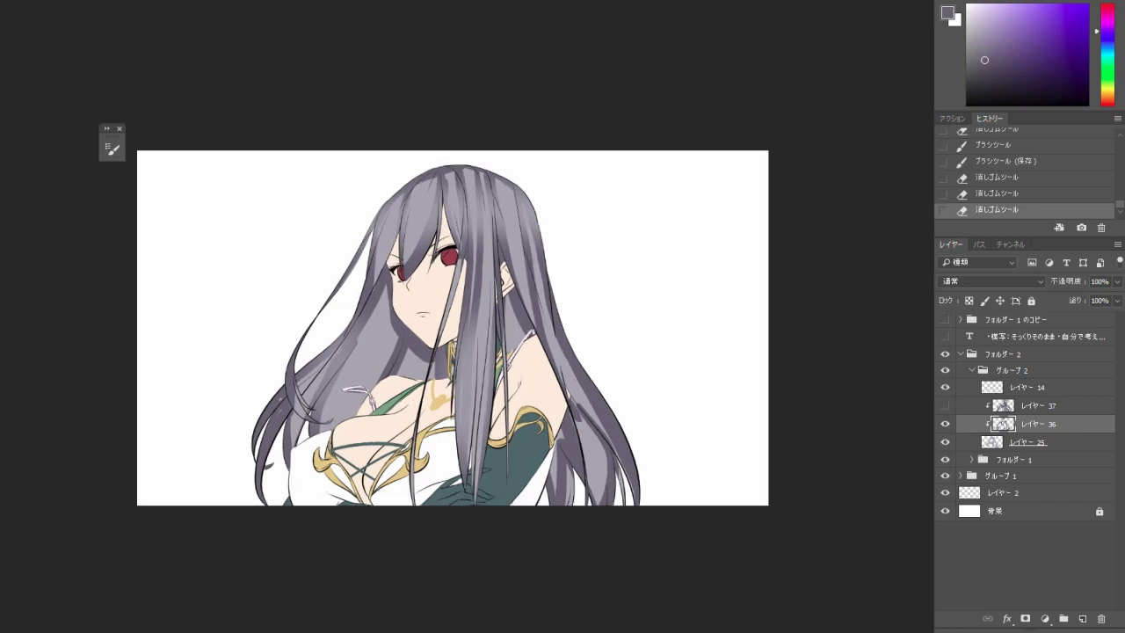
scroll(452, 338, "up", 1)
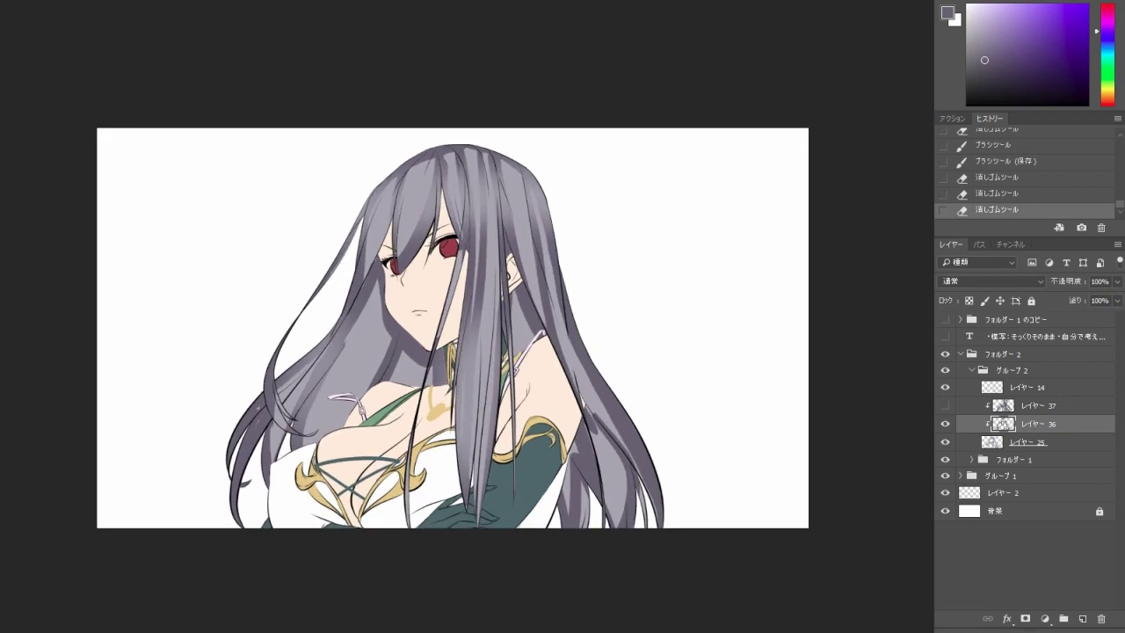
scroll(455, 329, "up", 1)
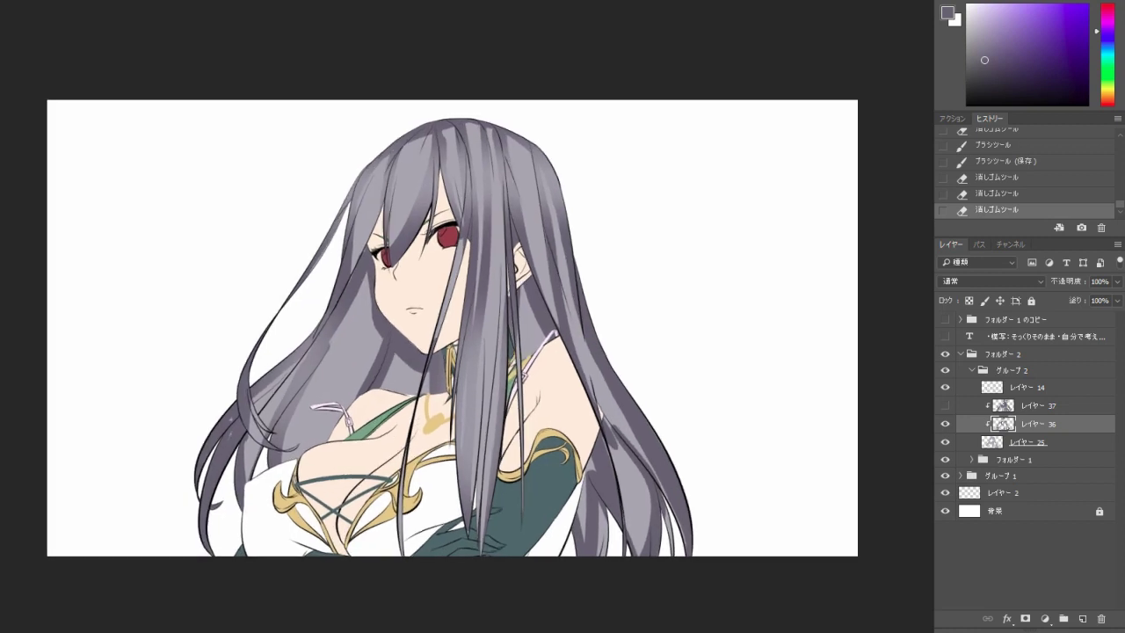
Hide レイヤー 36, then show and select レイヤー 37.
left_click(945, 424)
left_click(945, 405)
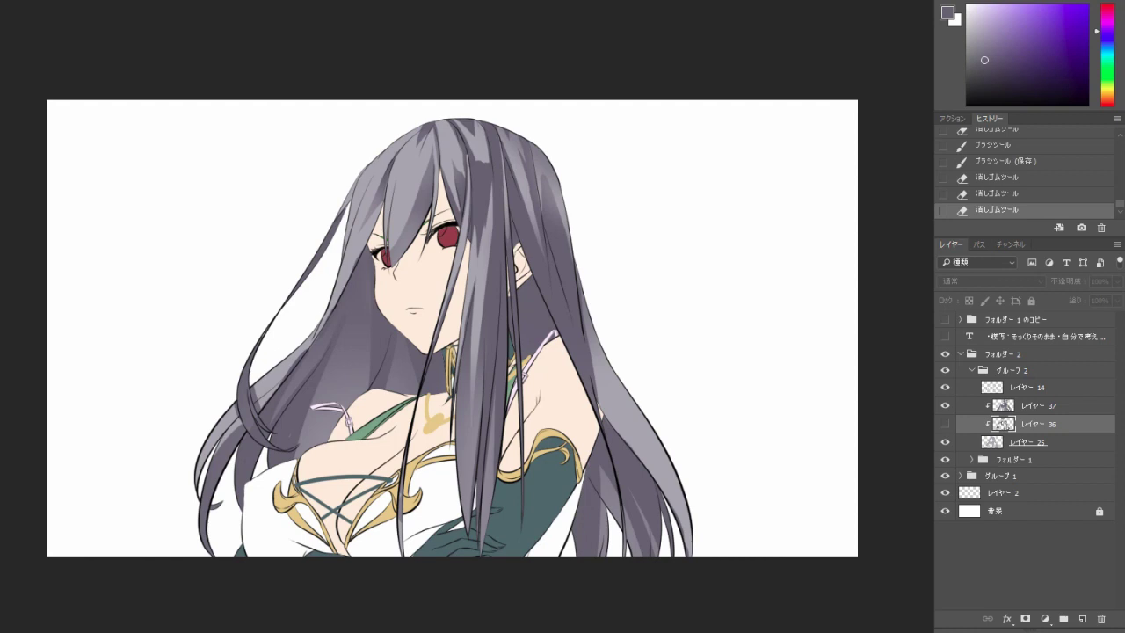
left_click(1038, 406)
right_click(525, 200)
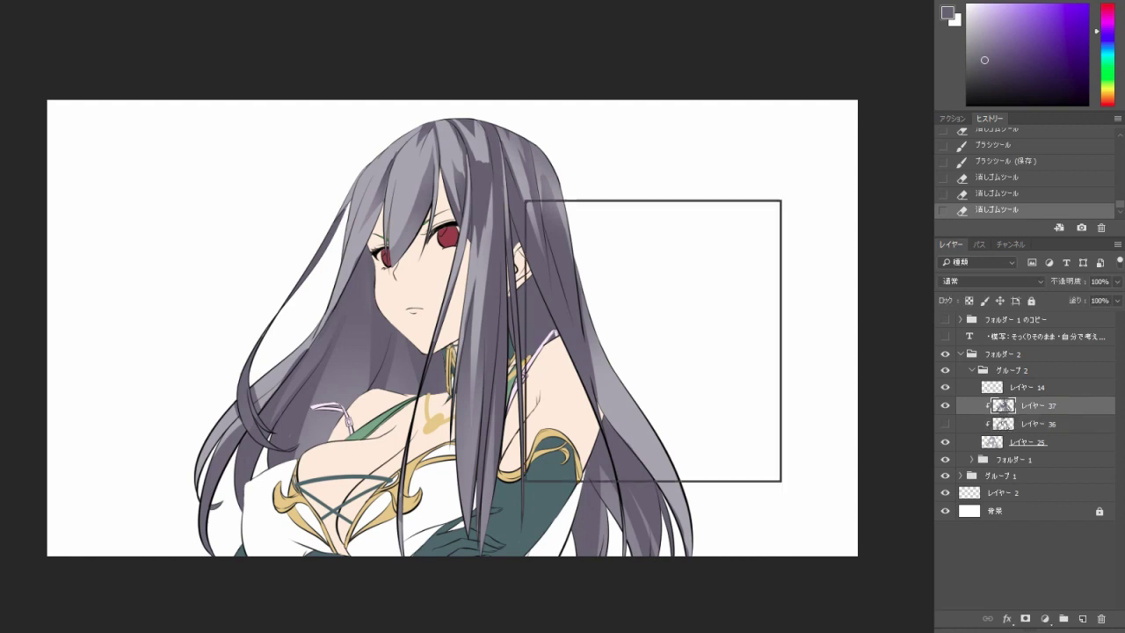
key("Escape")
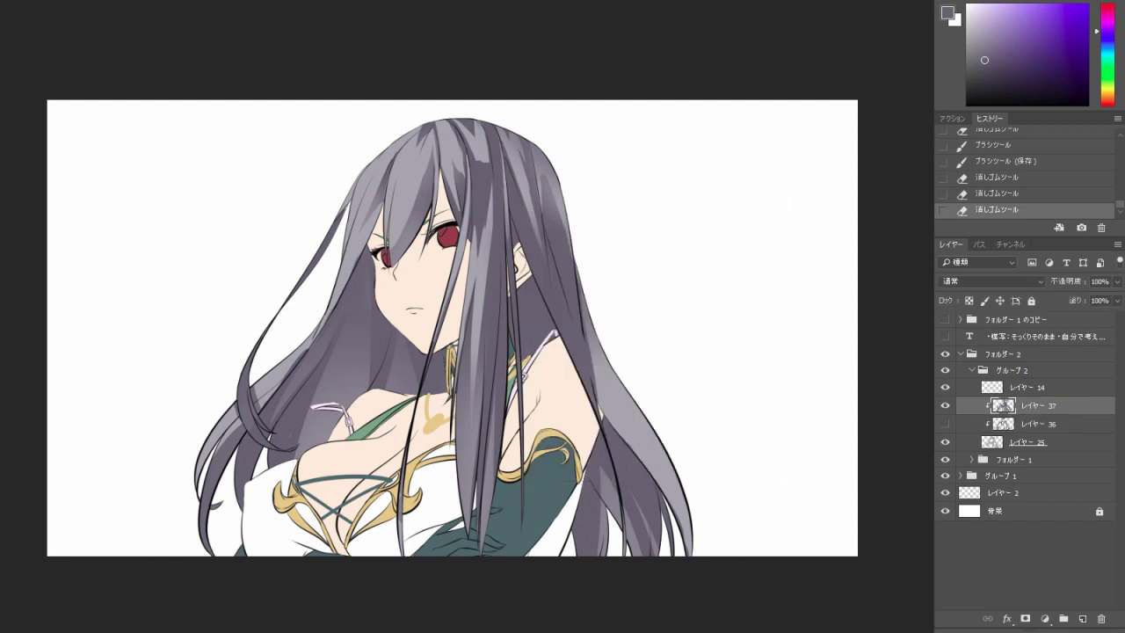
Paint a narrow shadow wedge down the large bang hanging between the eyes.
scroll(404, 308, "up", 5)
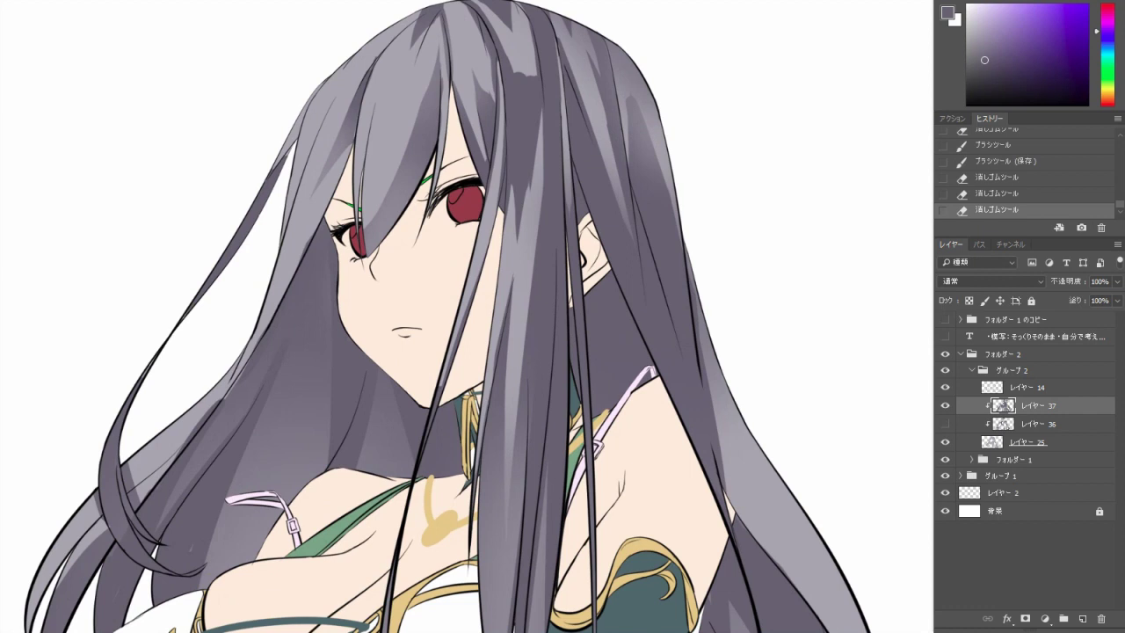
mouse_move(371, 117)
left_mouse_down()
mouse_move(371, 257)
mouse_move(367, 243)
left_mouse_up()
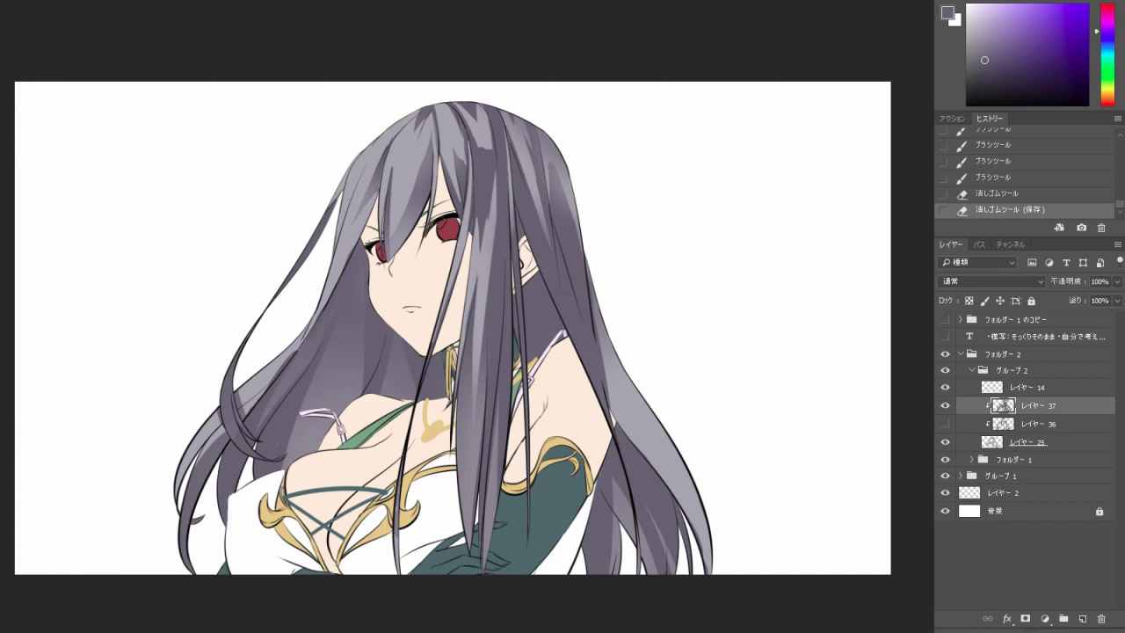
scroll(413, 193, "up", 5)
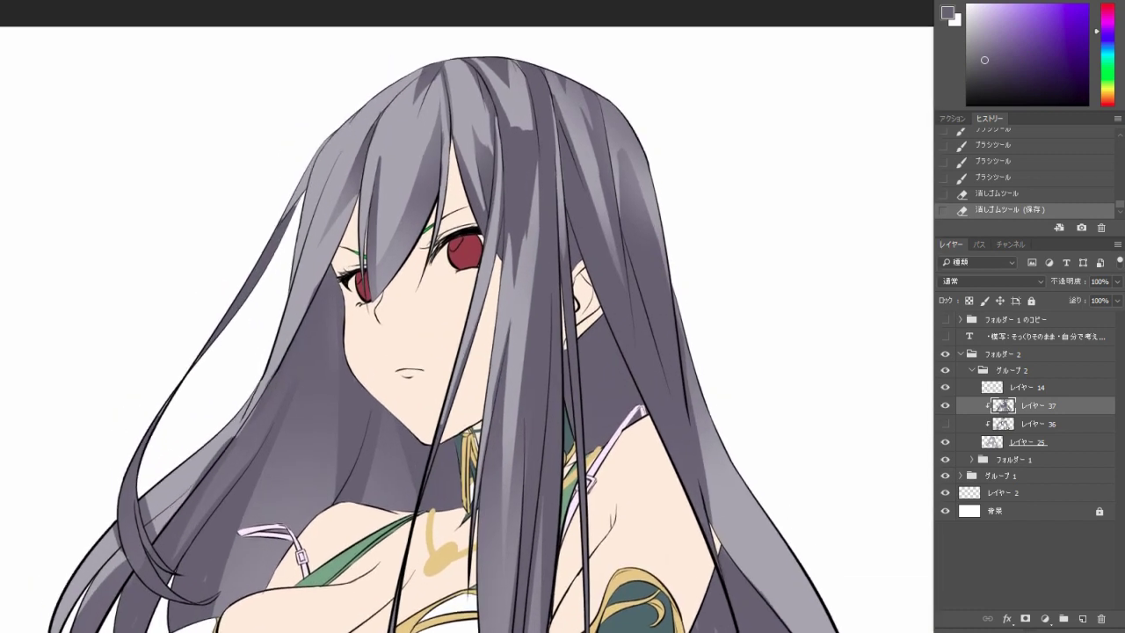
mouse_move(383, 297)
left_mouse_down()
mouse_move(409, 160)
mouse_move(370, 347)
left_mouse_up()
scroll(413, 229, "up", 3)
key("ctrl+z")
key("ctrl+z")
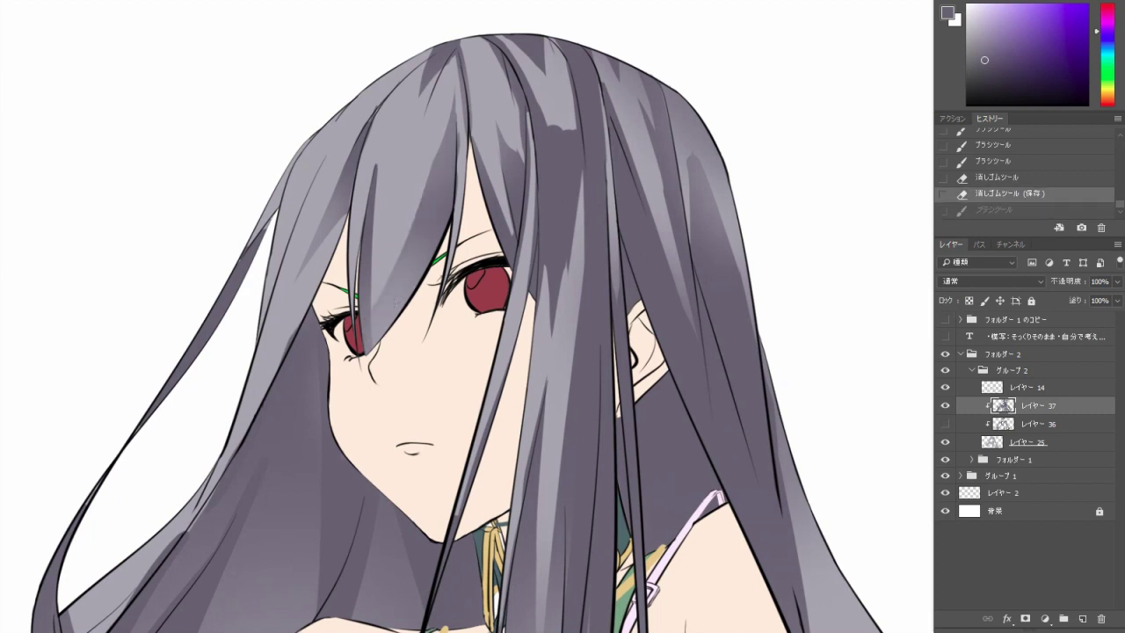
Brush solid shadow along the right side of the large bang, from near its top down to the tip.
mouse_move(430, 202)
left_mouse_down()
mouse_move(369, 351)
mouse_move(431, 242)
left_mouse_up()
left_click_drag(440, 141, 369, 347)
mouse_move(458, 132)
left_mouse_down()
mouse_move(427, 250)
mouse_move(450, 158)
left_mouse_up()
left_click_drag(457, 106, 454, 125)
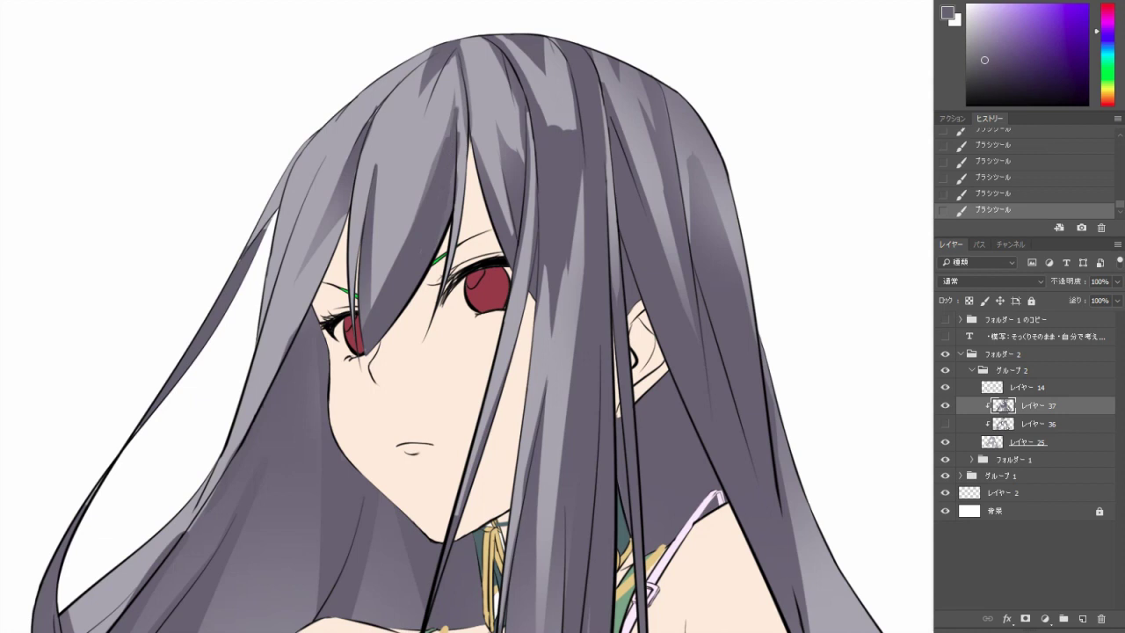
Erase excess shadow along the upper right edge of the large bang.
key("e")
right_click(508, 53)
key("Escape")
left_click_drag(459, 106, 453, 141)
Brush more solid shadow along the left edge of the large bang and down through its lower middle.
key("b")
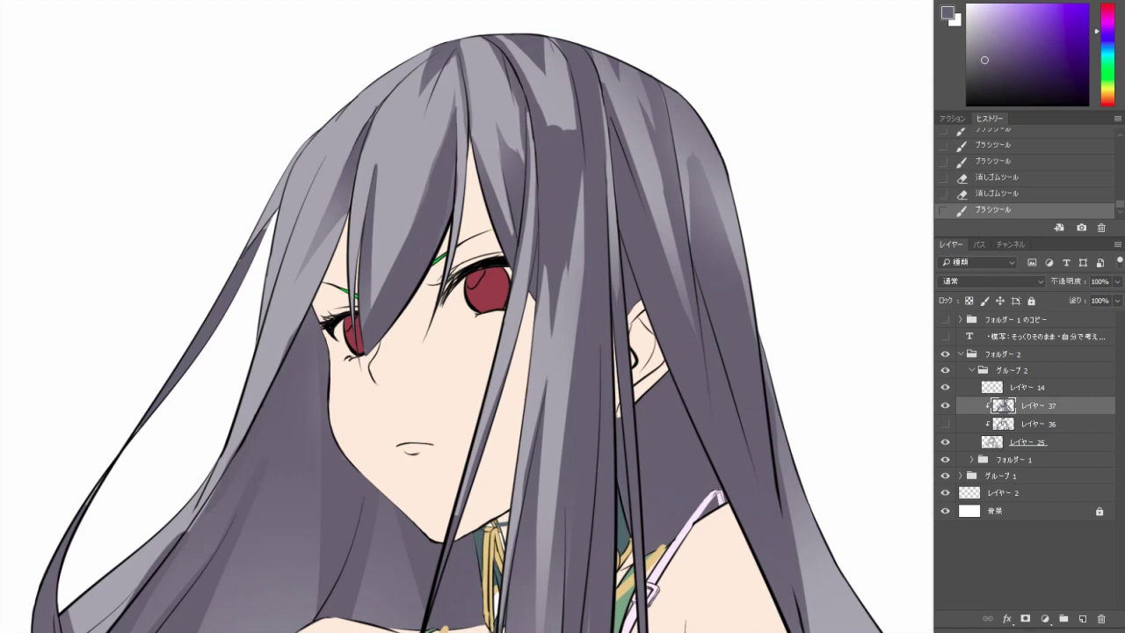
left_click_drag(364, 274, 363, 331)
key("ctrl+z")
left_click_drag(375, 199, 372, 237)
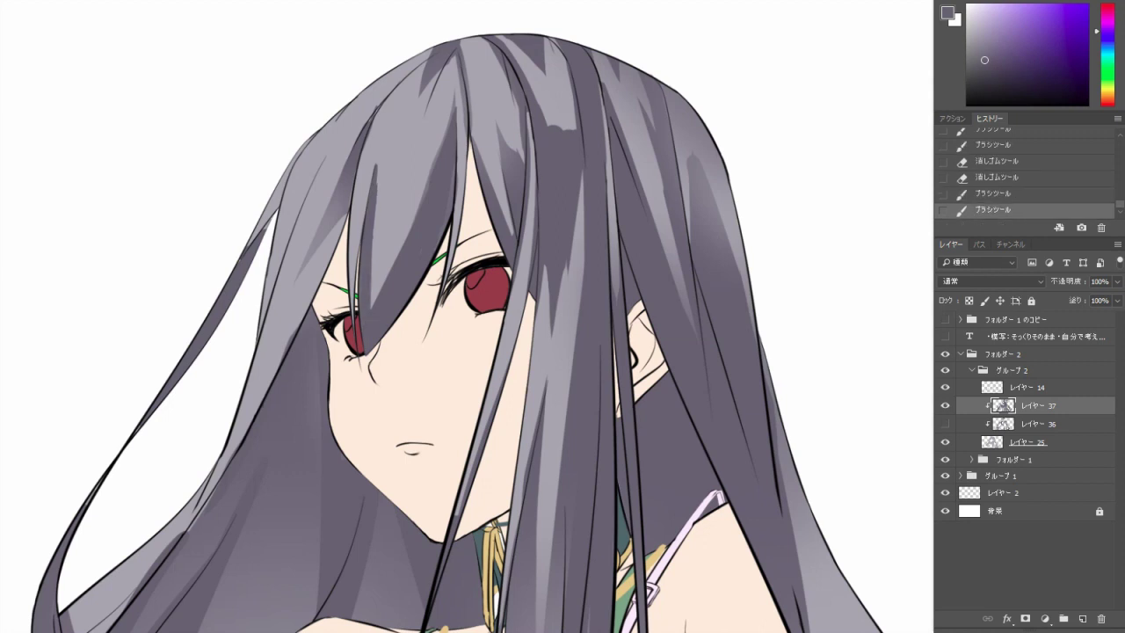
right_click(434, 111)
key("Return")
left_click_drag(400, 211, 383, 292)
Fade the large bang's shadow with a large soft eraser at its upper left wedge, upper right edge and lower tip.
right_click(496, 125)
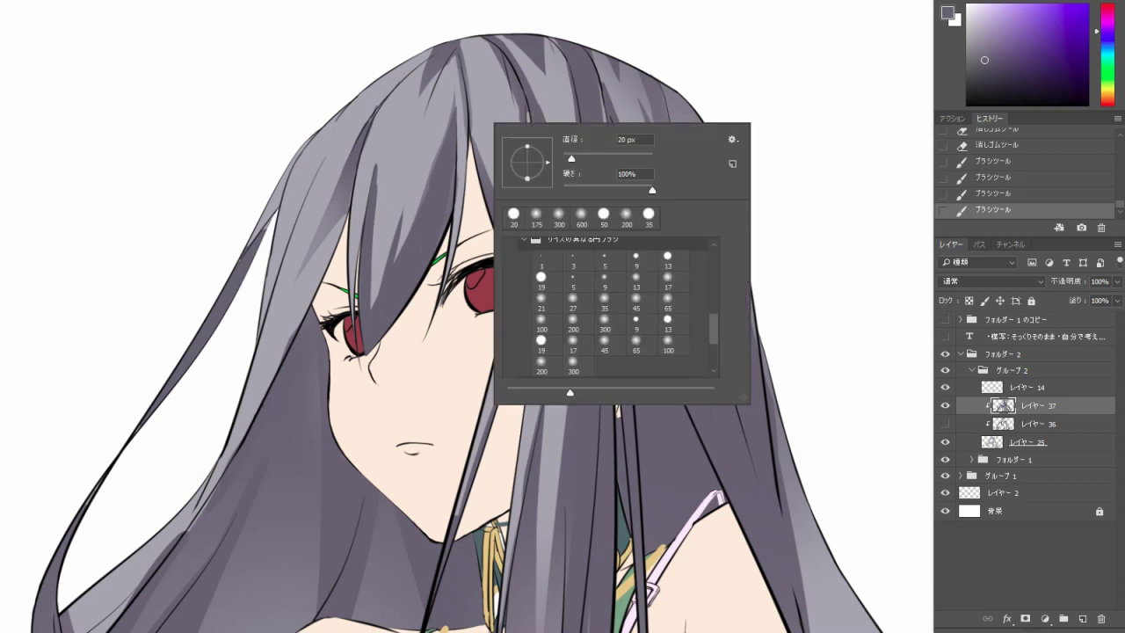
left_click(537, 217)
key("Return")
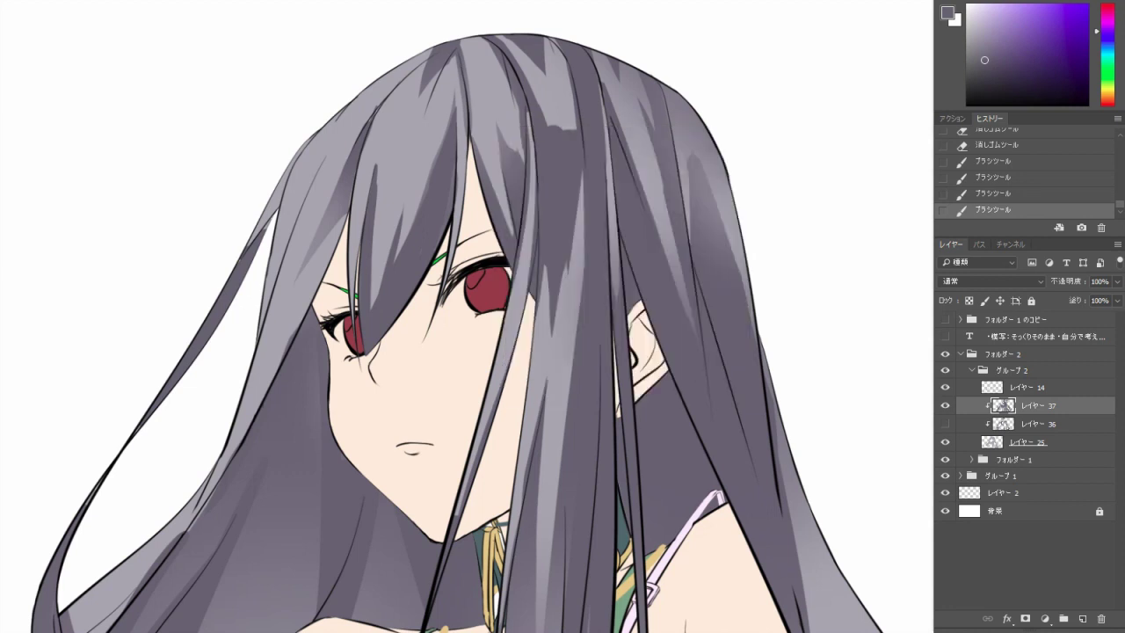
left_click_drag(371, 234, 372, 166)
left_click_drag(373, 204, 373, 167)
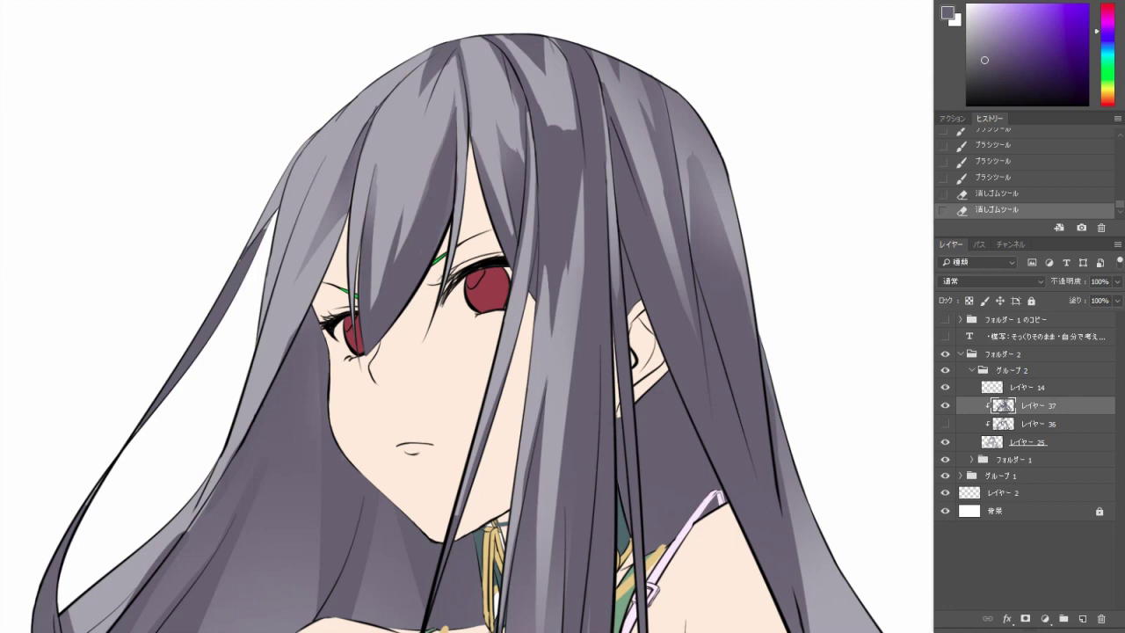
left_click_drag(452, 134, 452, 108)
left_click_drag(369, 347, 411, 256)
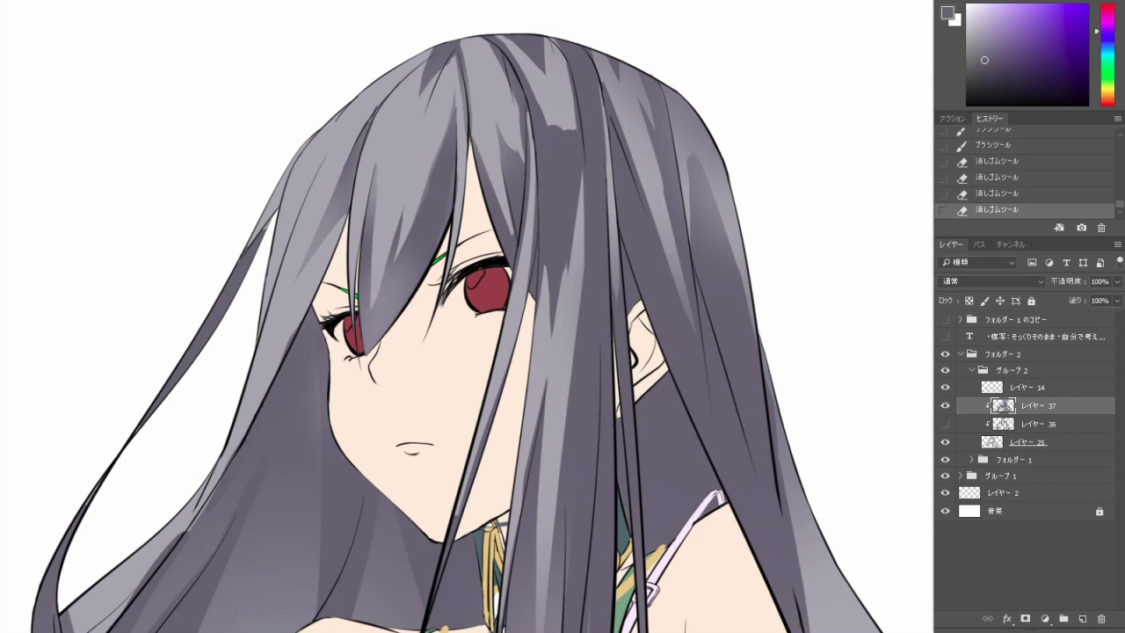
Compare the bang with and without its last erasure, keep the erasure, and save the illustration.
key("ctrl+z")
key("ctrl+z")
key("ctrl+minus")
key("ctrl+minus")
key("ctrl+s")
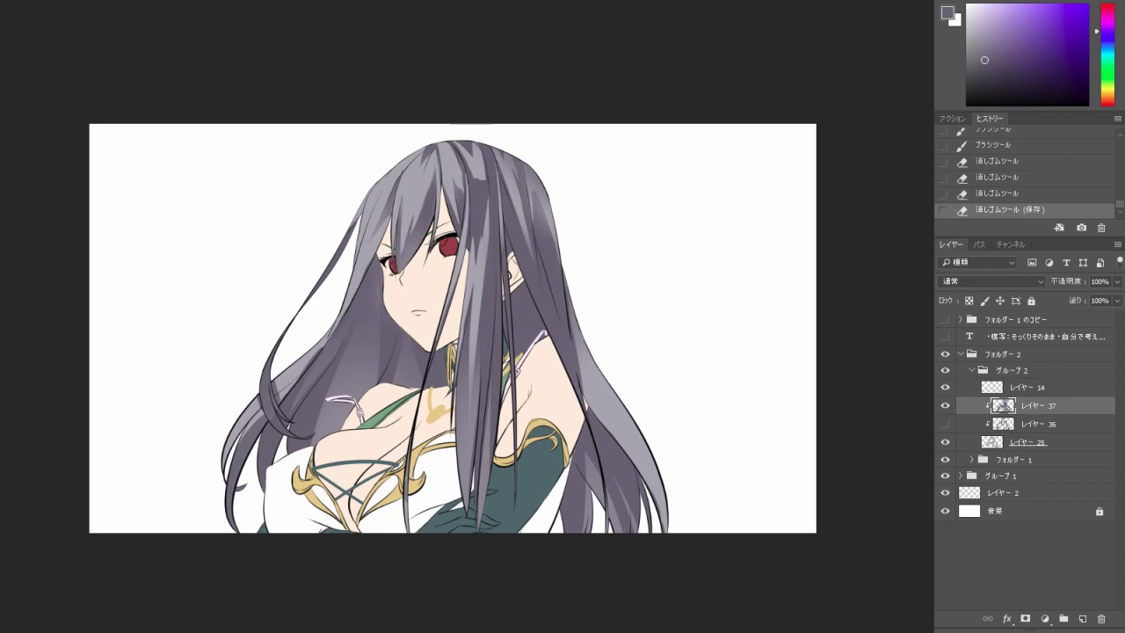
Soften the shadow on the middle and lower part of the large bang, reducing the soft eraser to 90 px.
key("ctrl+plus")
key("ctrl+plus")
left_click_drag(361, 211, 374, 260)
right_click(458, 92)
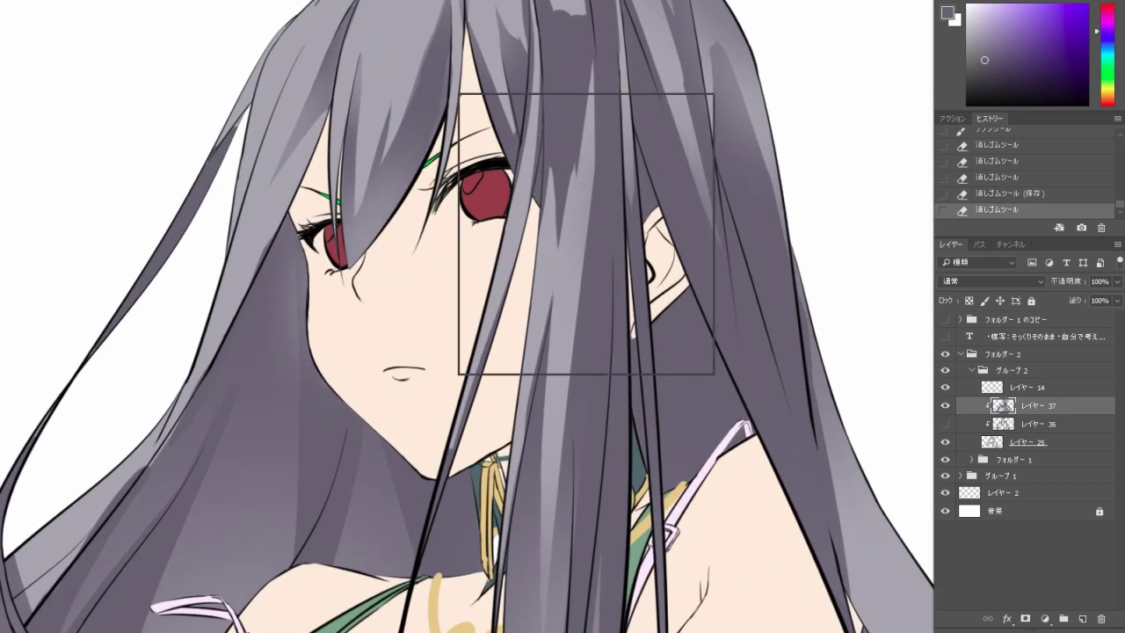
left_click(523, 187)
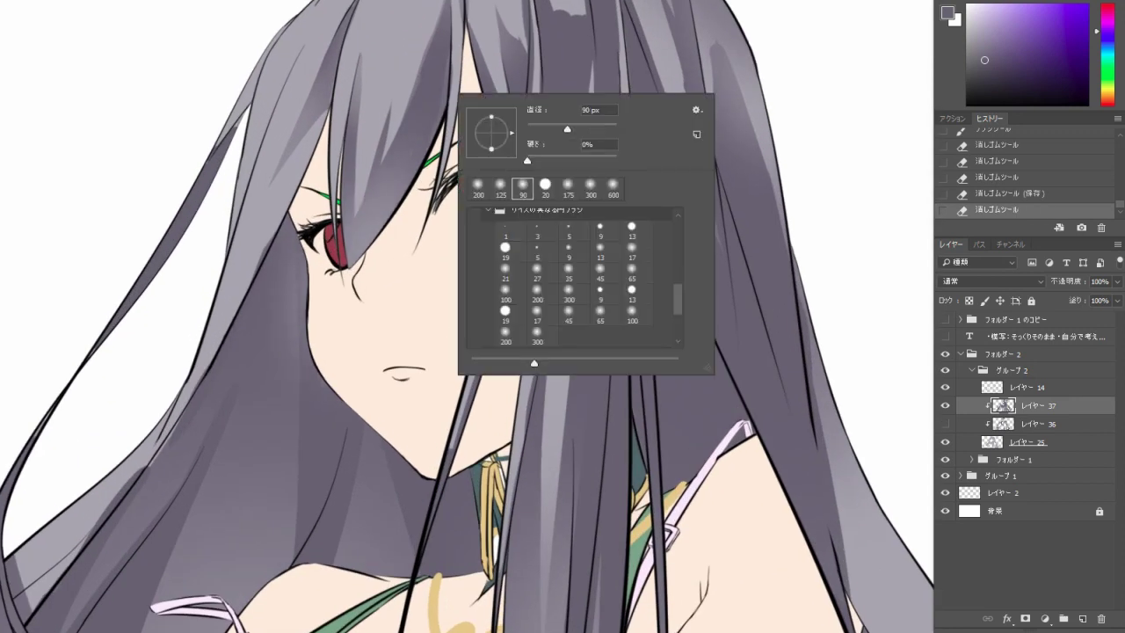
key("Return")
left_click_drag(383, 113, 384, 153)
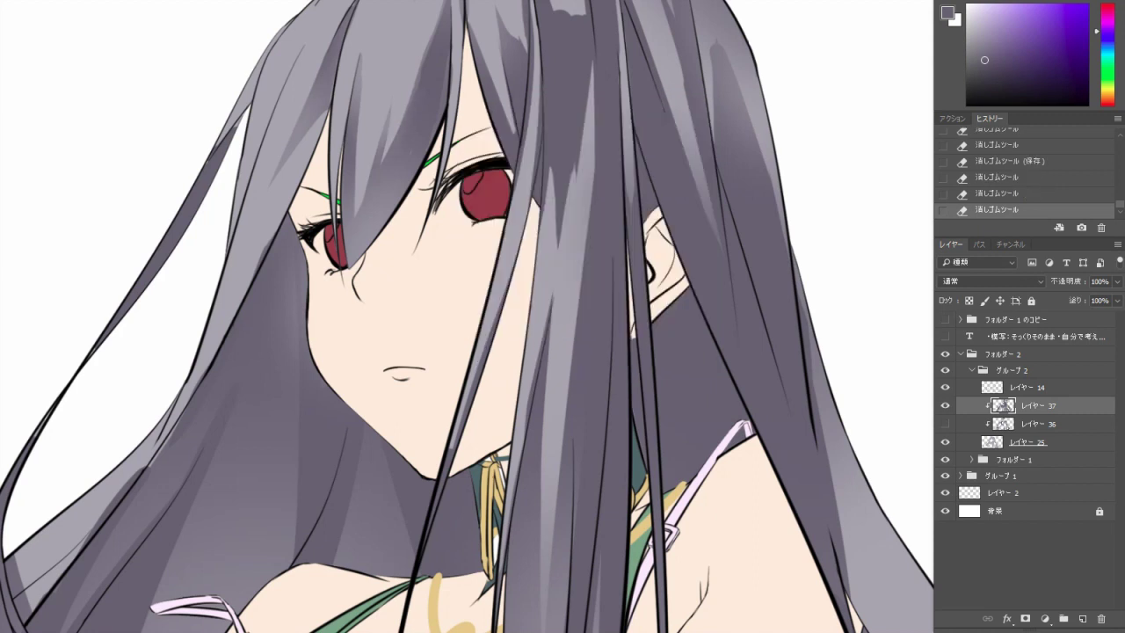
Lighten the shadow on the back hair beside the cheek with a 200 px eraser at 0% hardness.
key("ctrl+minus")
key("ctrl+minus")
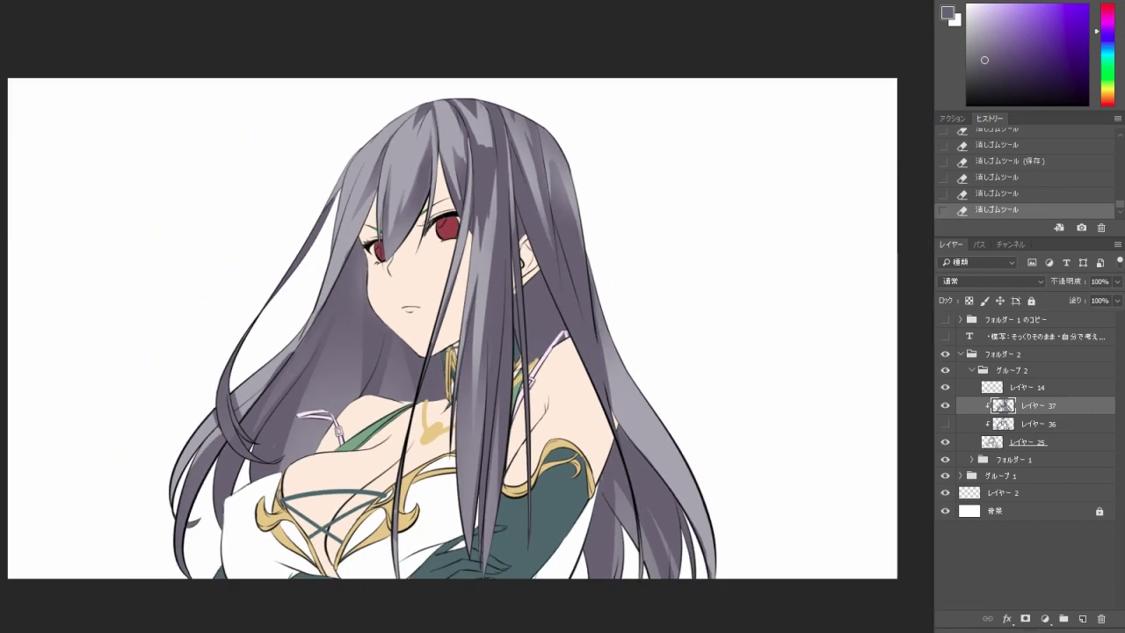
right_click(508, 201)
left_click(552, 440)
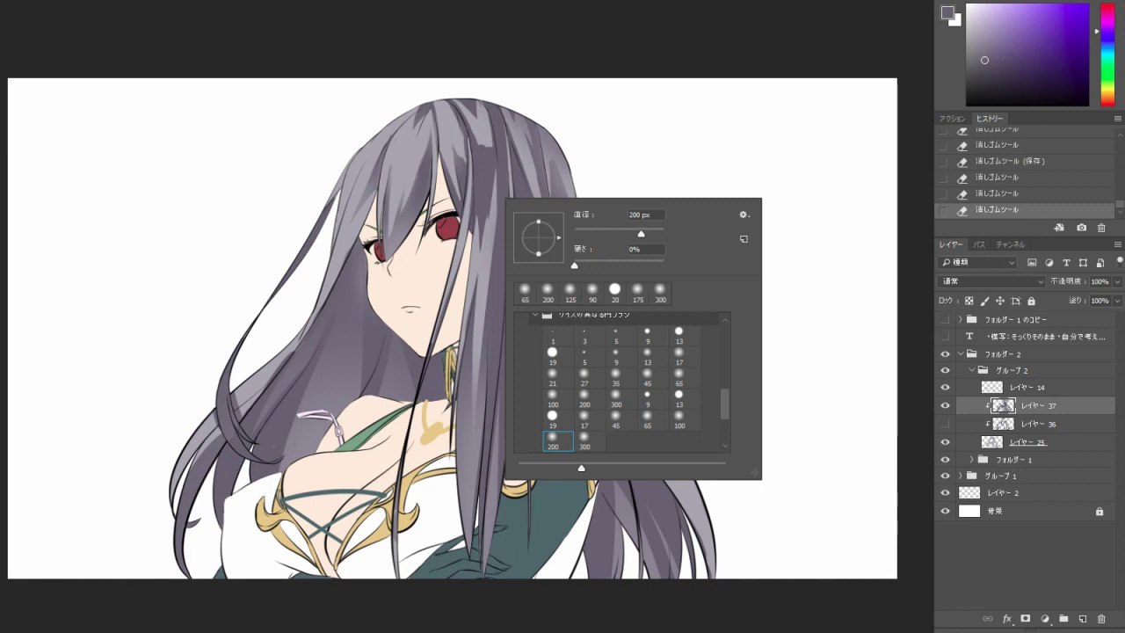
key("Return")
left_click(385, 319)
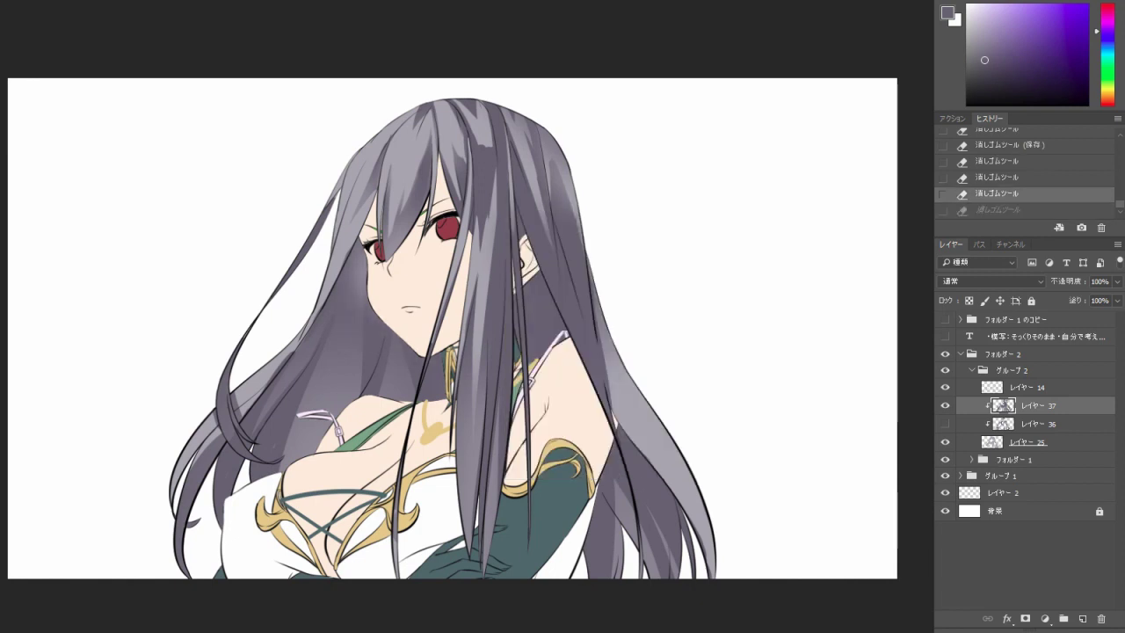
left_click(384, 319)
Check the whole hair with レイヤー 37 hidden and shown again, and save the illustration.
key("ctrl+minus")
left_click(945, 405)
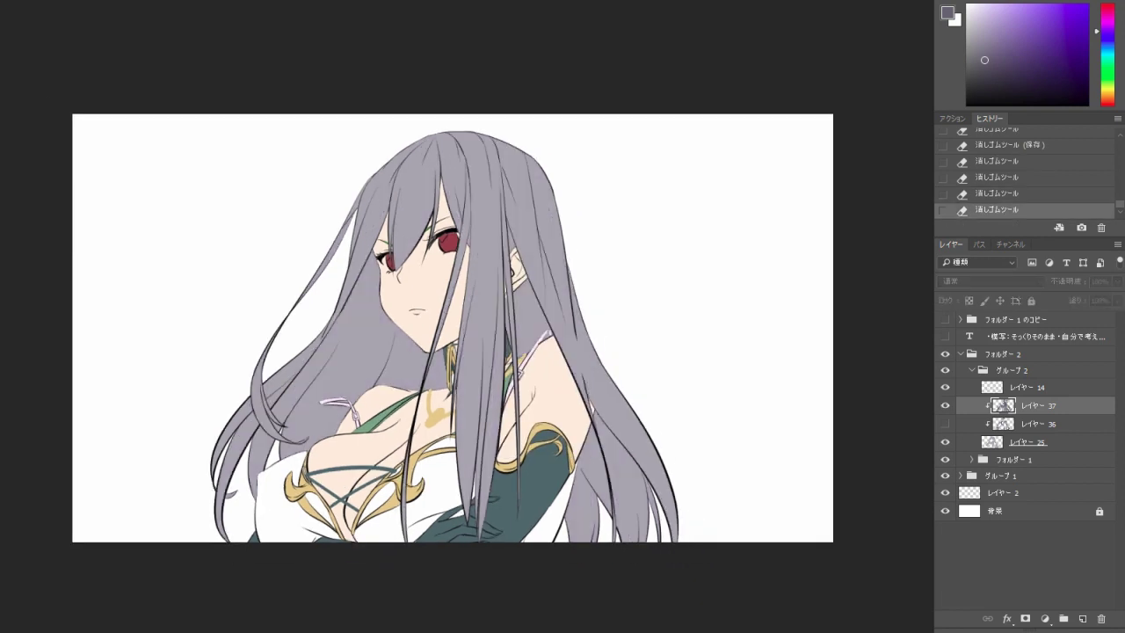
left_click(945, 405)
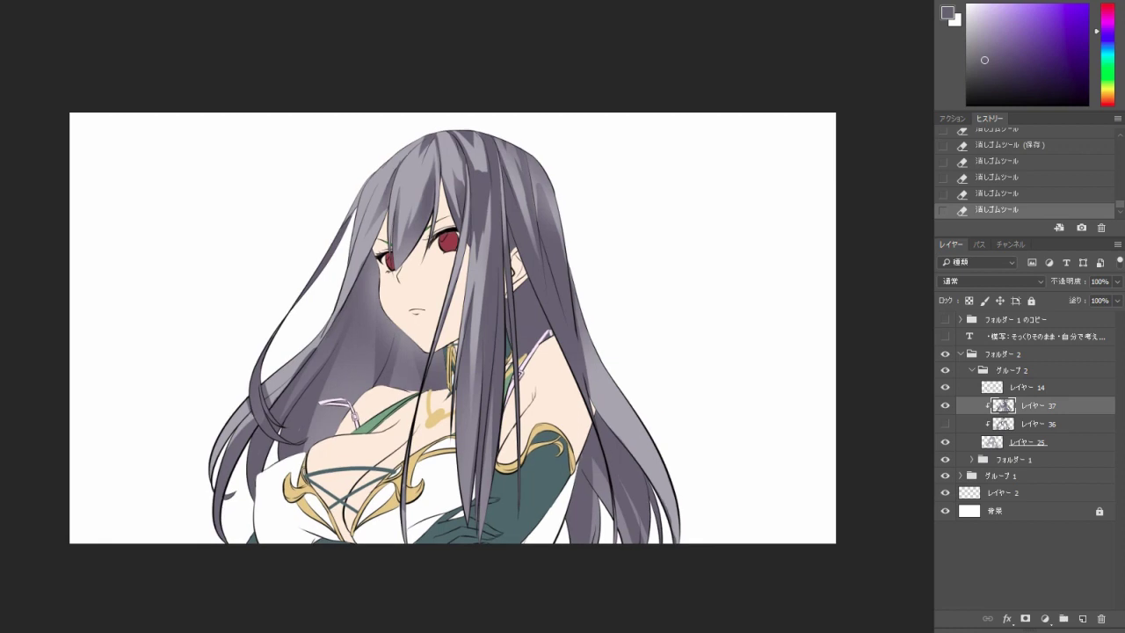
key("ctrl+s")
key("ctrl+plus")
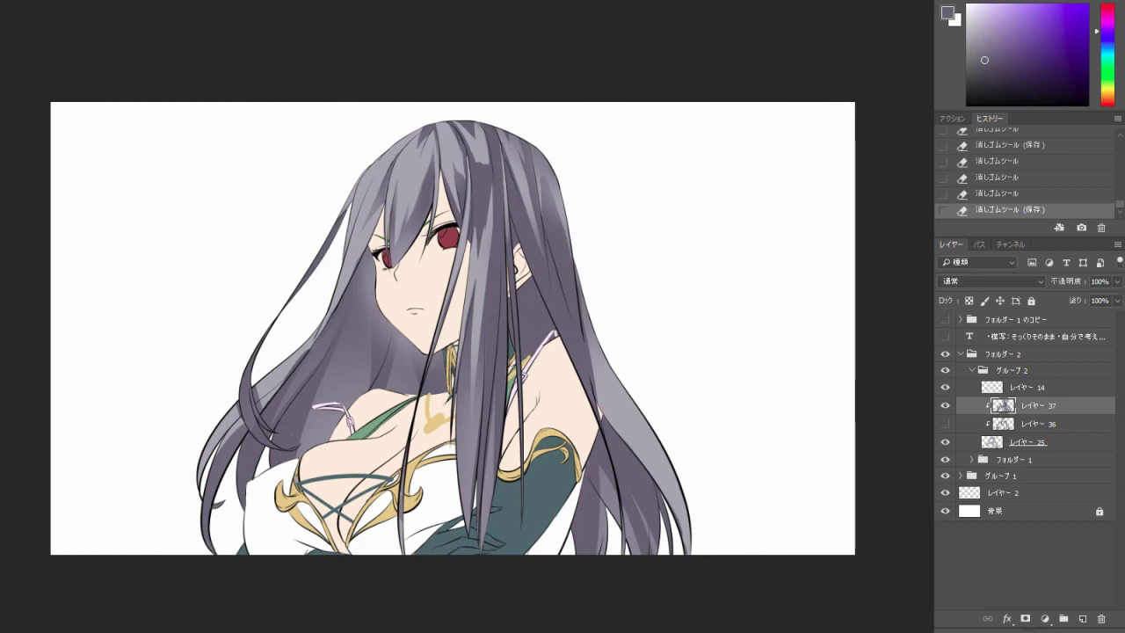
Compare the fine-stranded shading on レイヤー 36 with the simplified shading on レイヤー 37 by alternating their visibility, leaving only レイヤー 37 shown.
left_click(945, 405)
left_click(945, 424)
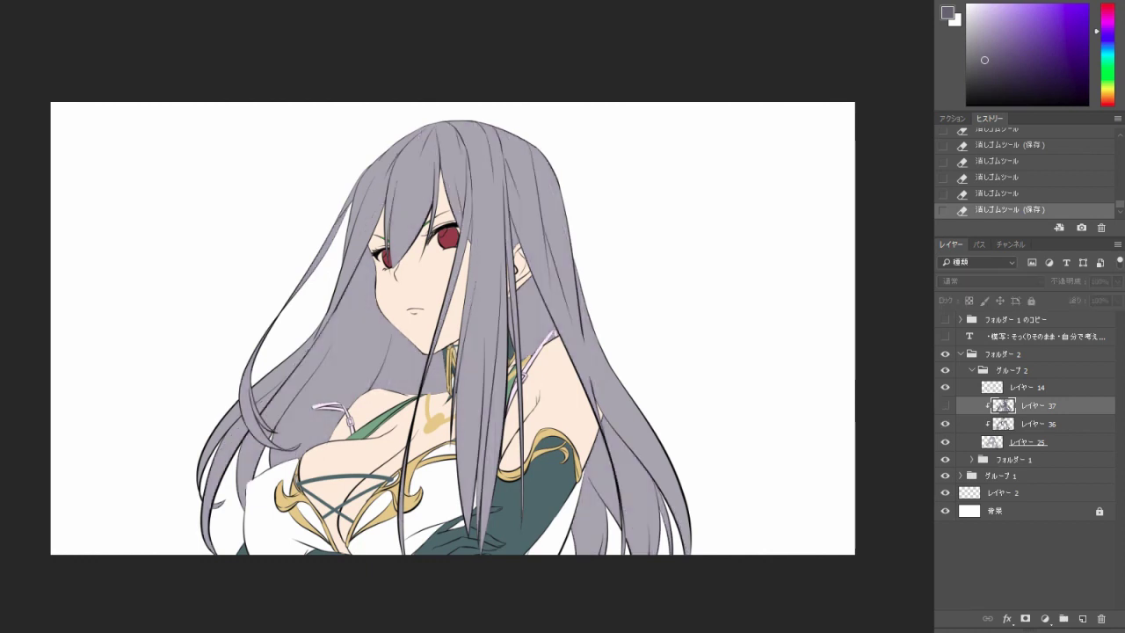
left_click(946, 424)
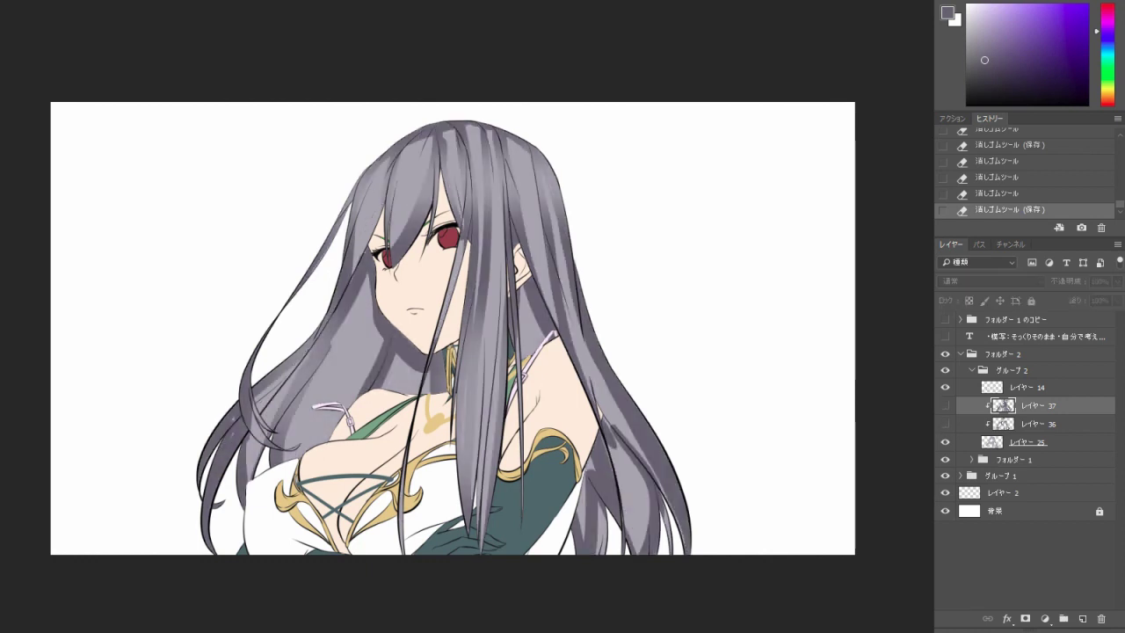
left_click(945, 405)
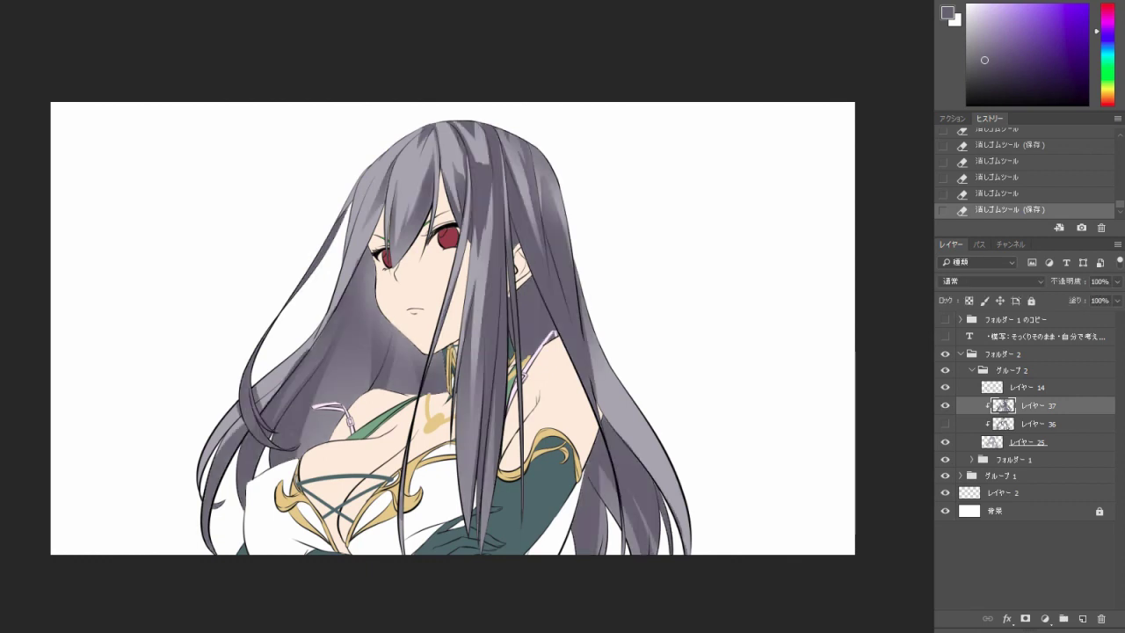
left_click(945, 405)
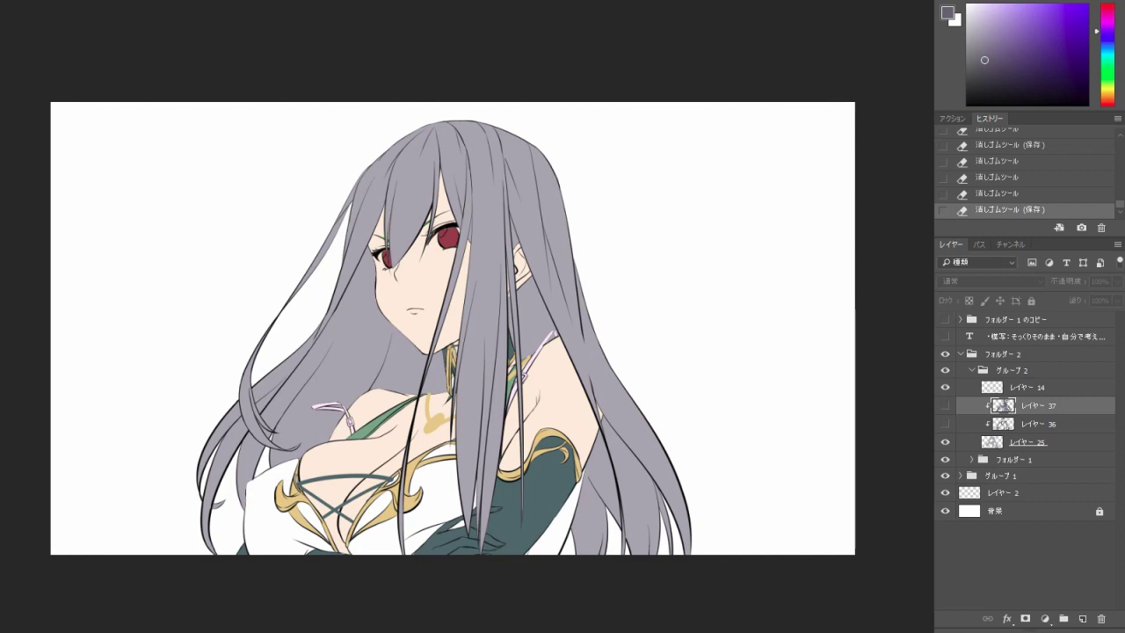
left_click(945, 424)
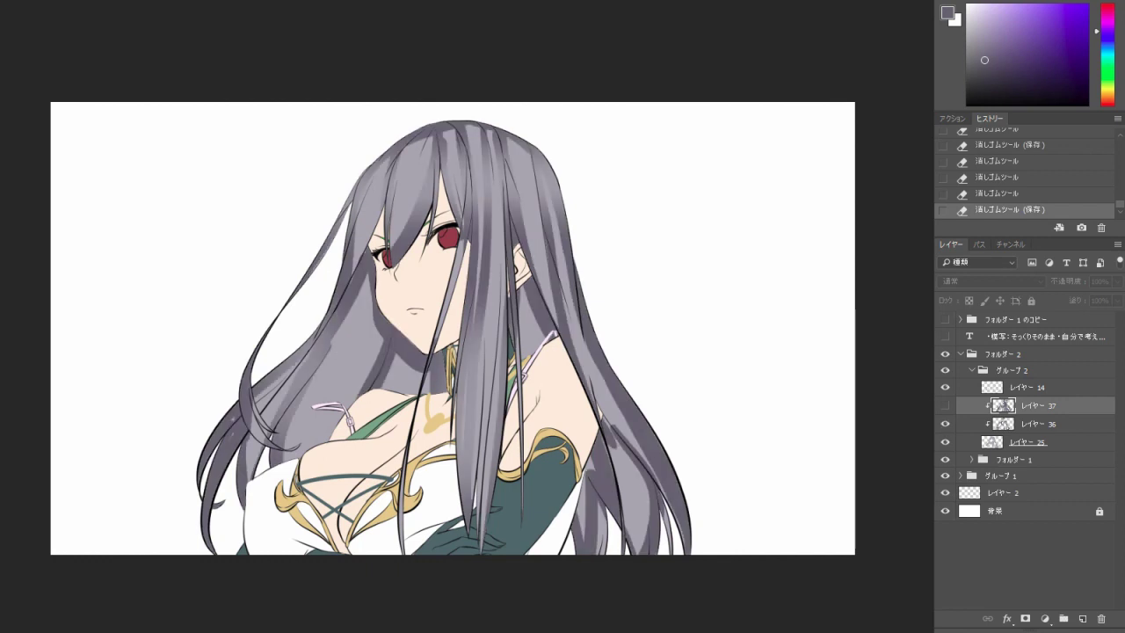
left_click(945, 424)
left_click(945, 406)
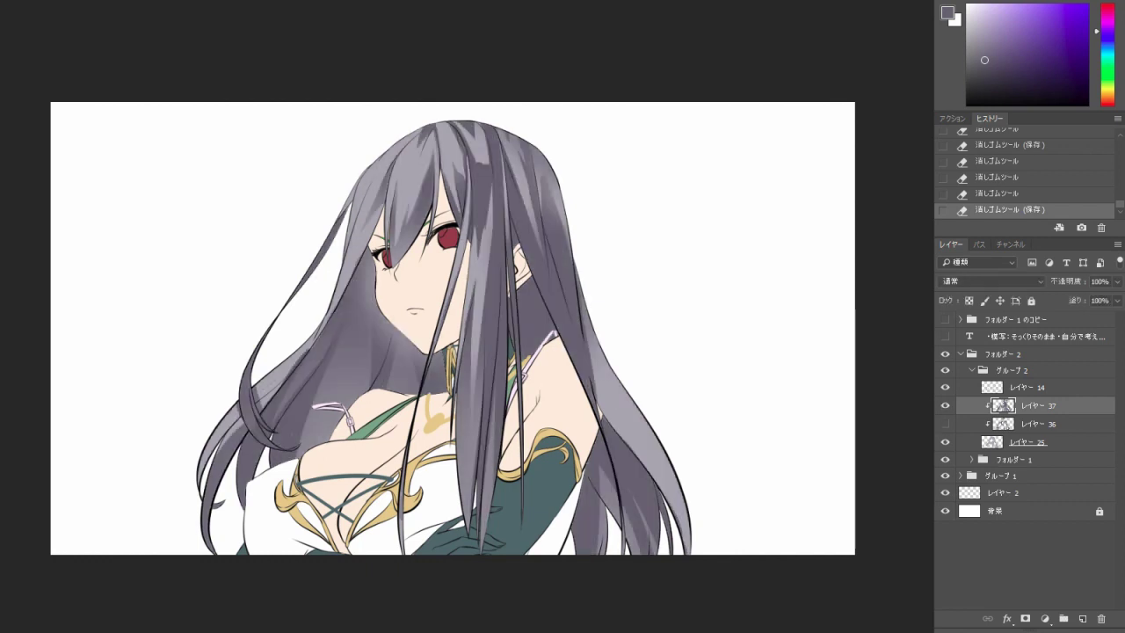